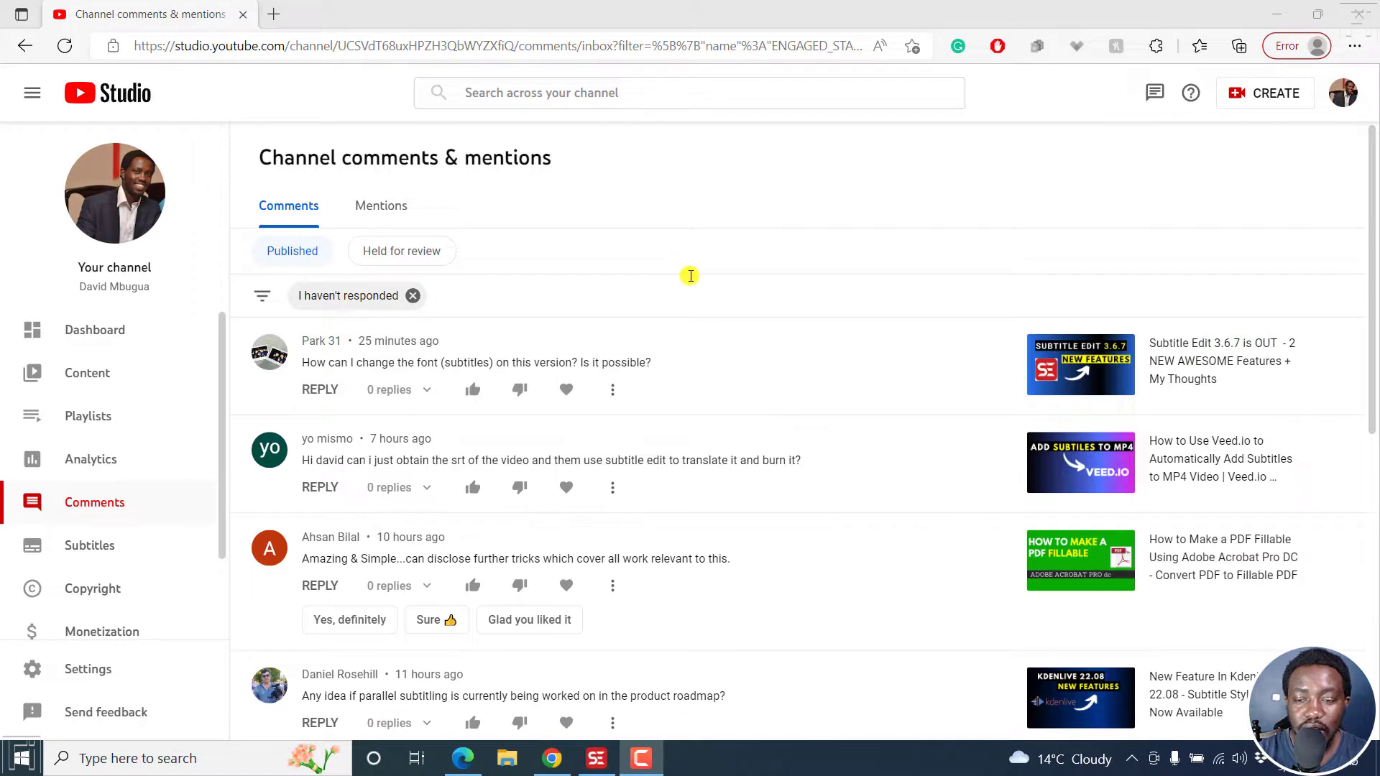
Step: Switch from YouTube Studio to Subtitle Edit, which has the YouTube subtitles .srt file open
{"action": "left_click", "coordinate": [597, 759]}
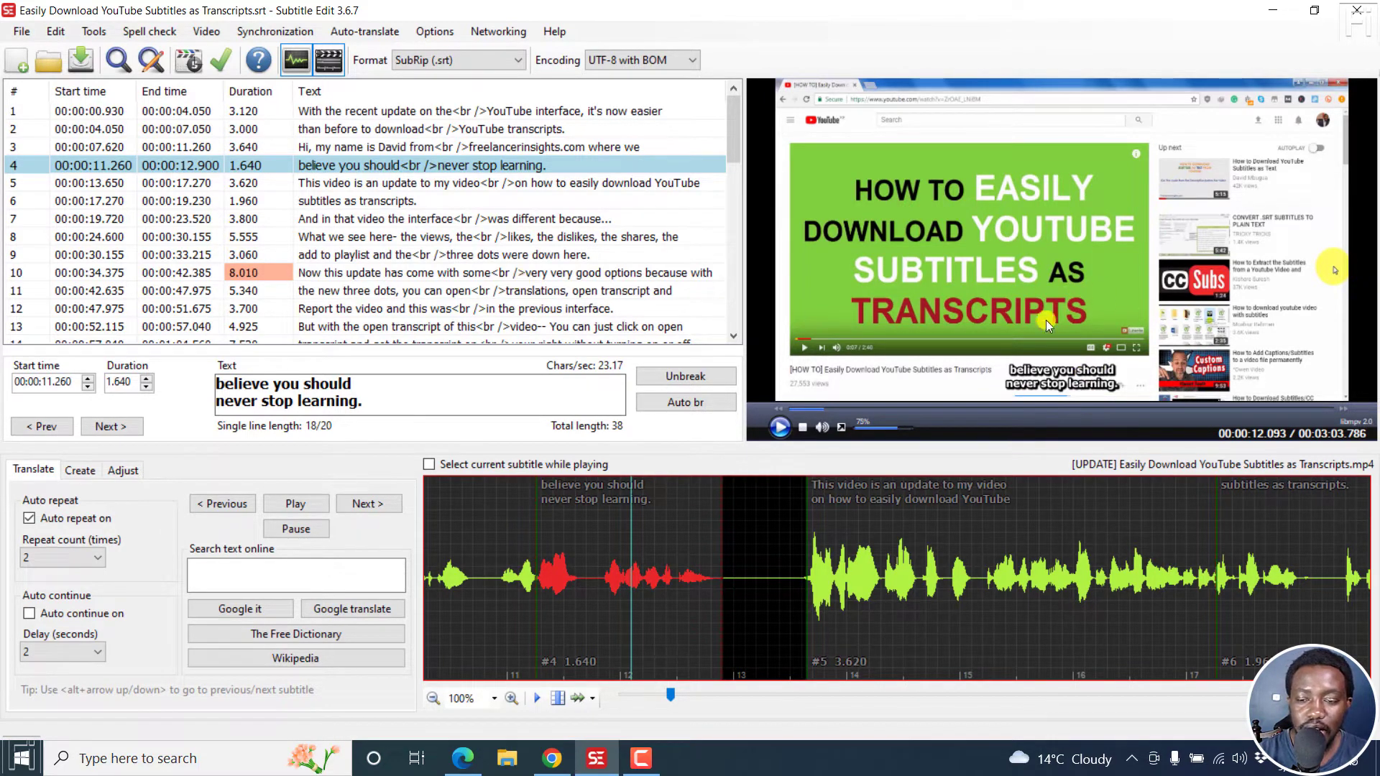
Step: Open the Options menu to reach Settings
{"action": "left_click", "coordinate": [434, 32]}
Step: Open Settings and show the Video player page
{"action": "left_click", "coordinate": [450, 51]}
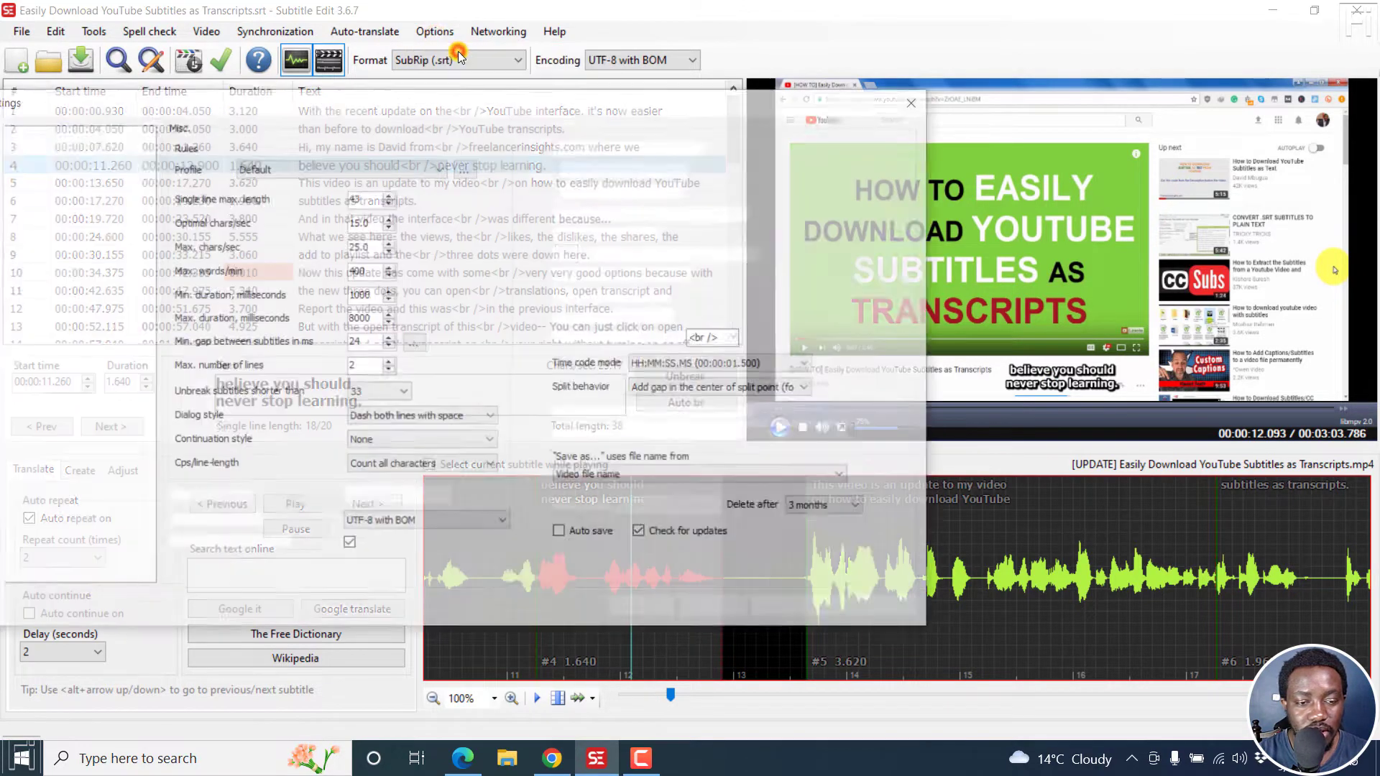
{"action": "left_click_drag", "start_coordinate": [225, 99], "coordinate": [444, 96]}
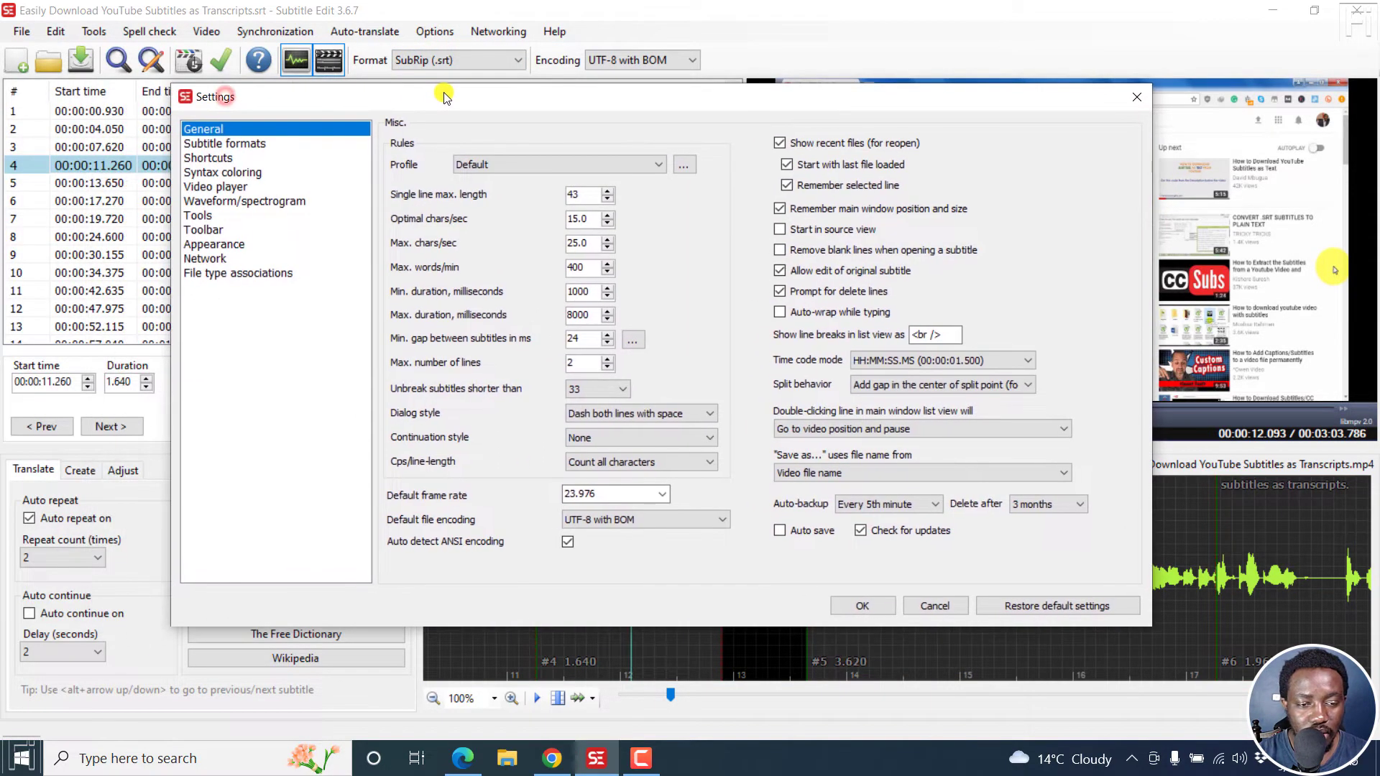
{"action": "left_click", "coordinate": [219, 189]}
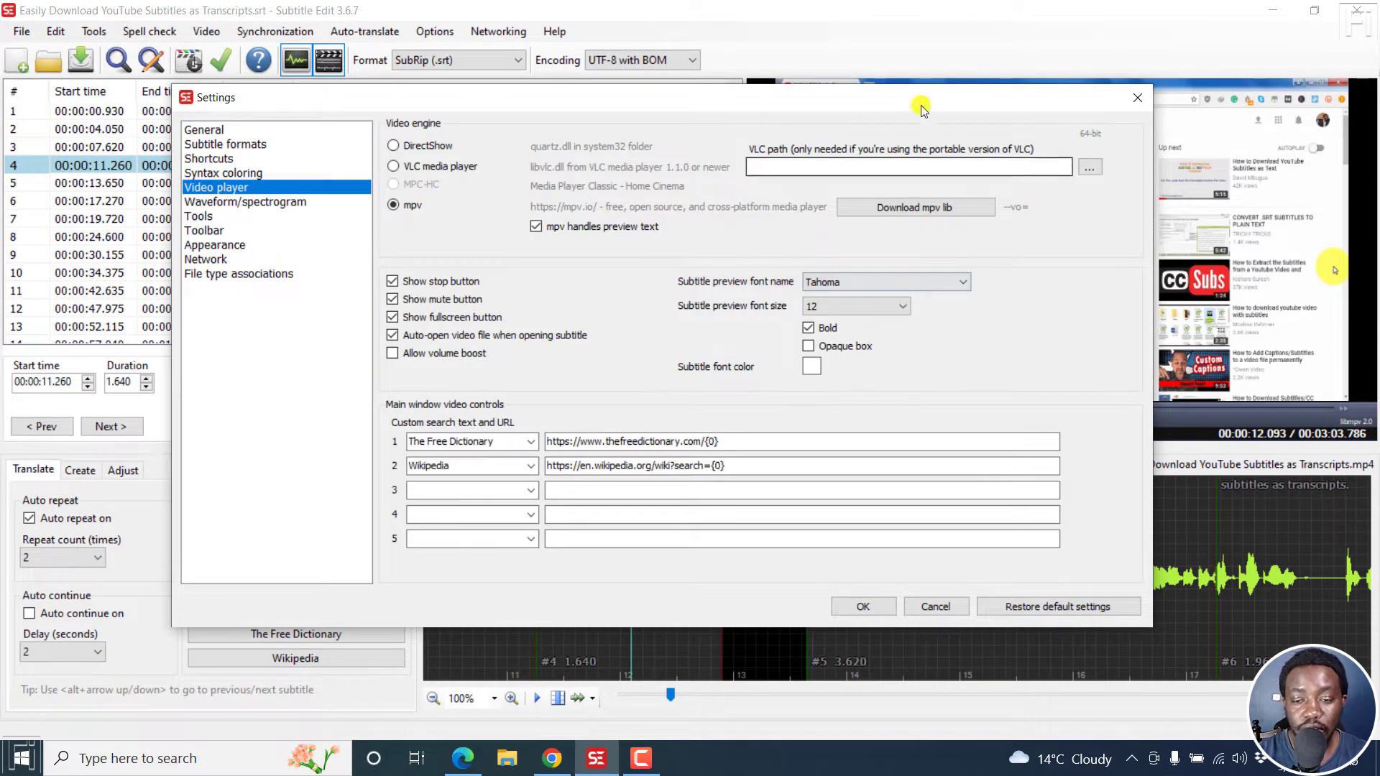
{"action": "left_click_drag", "start_coordinate": [1049, 97], "coordinate": [910, 94]}
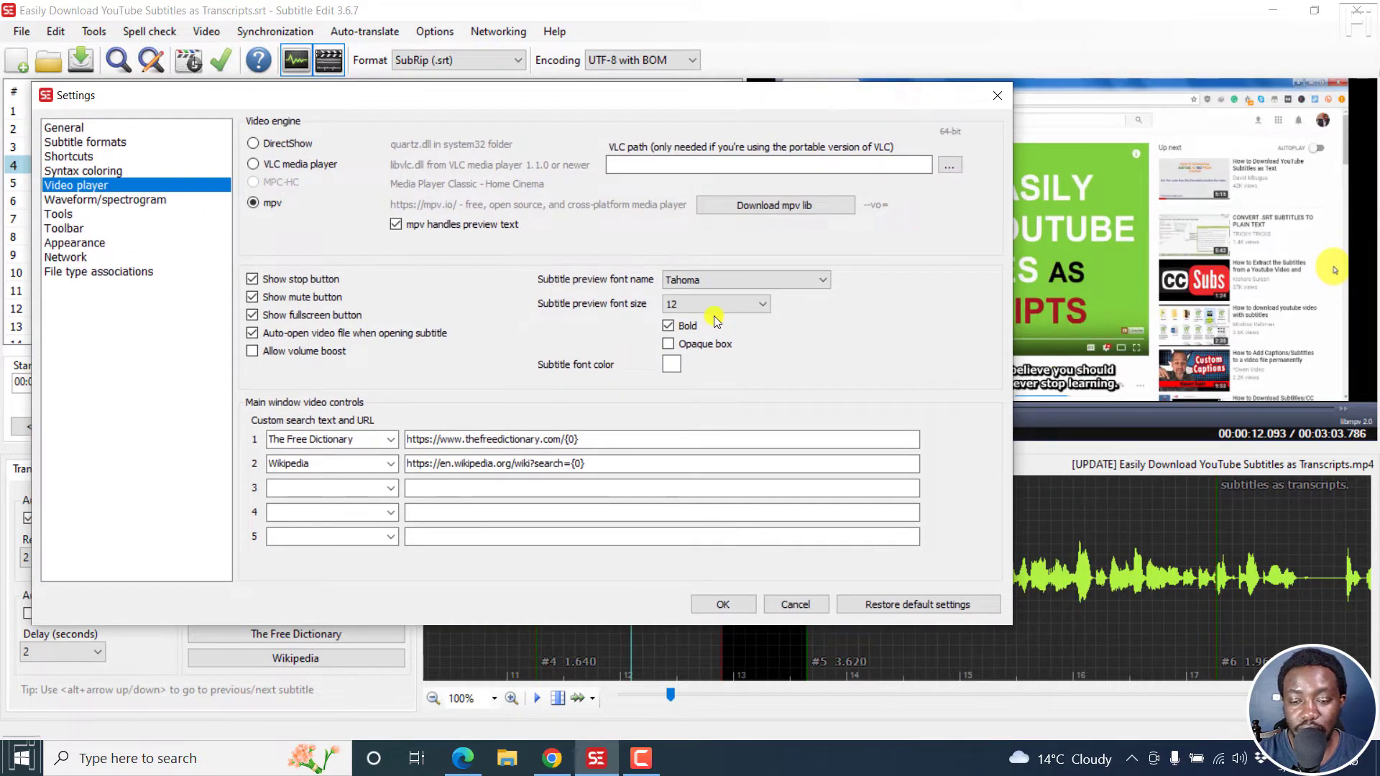
Step: Set the subtitle preview font to Arial at size 16 and save the settings
{"action": "left_click", "coordinate": [736, 280]}
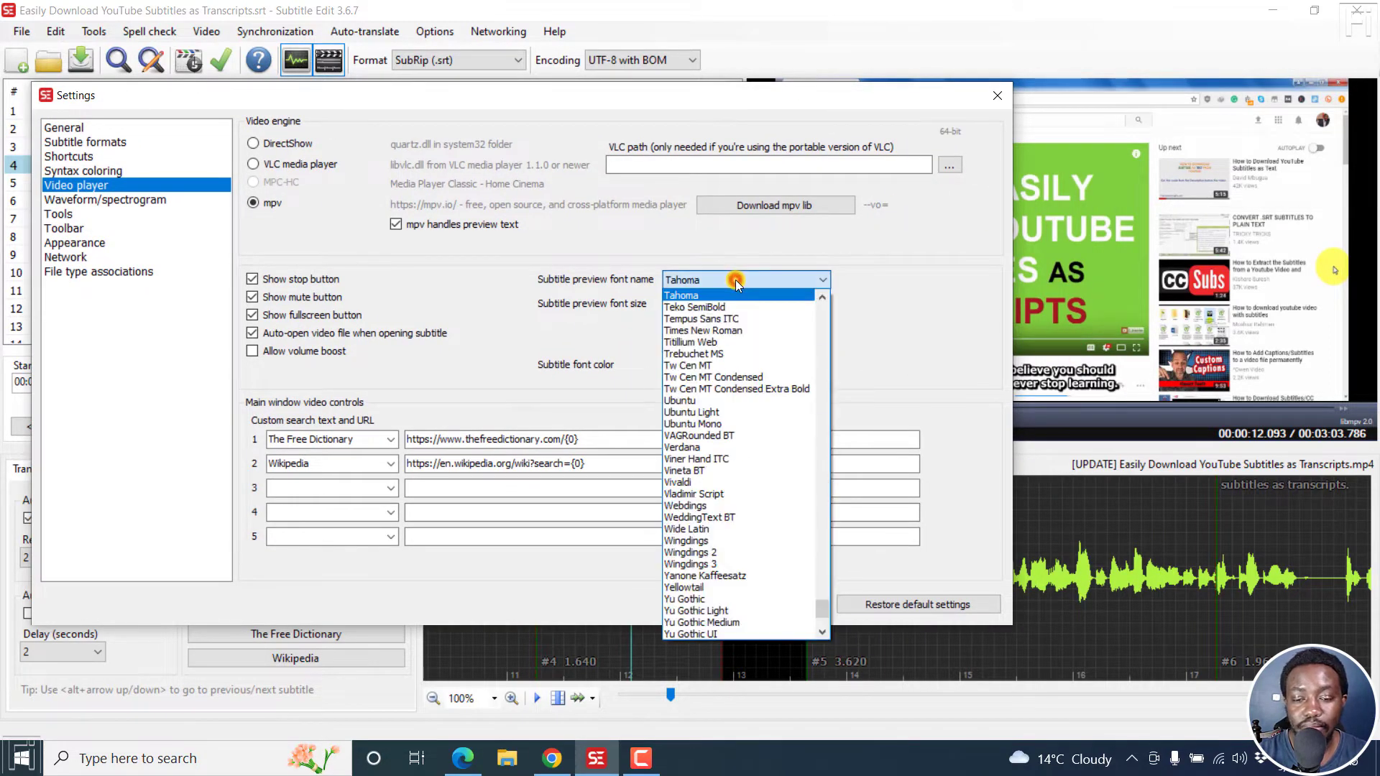
{"action": "left_click", "coordinate": [736, 279]}
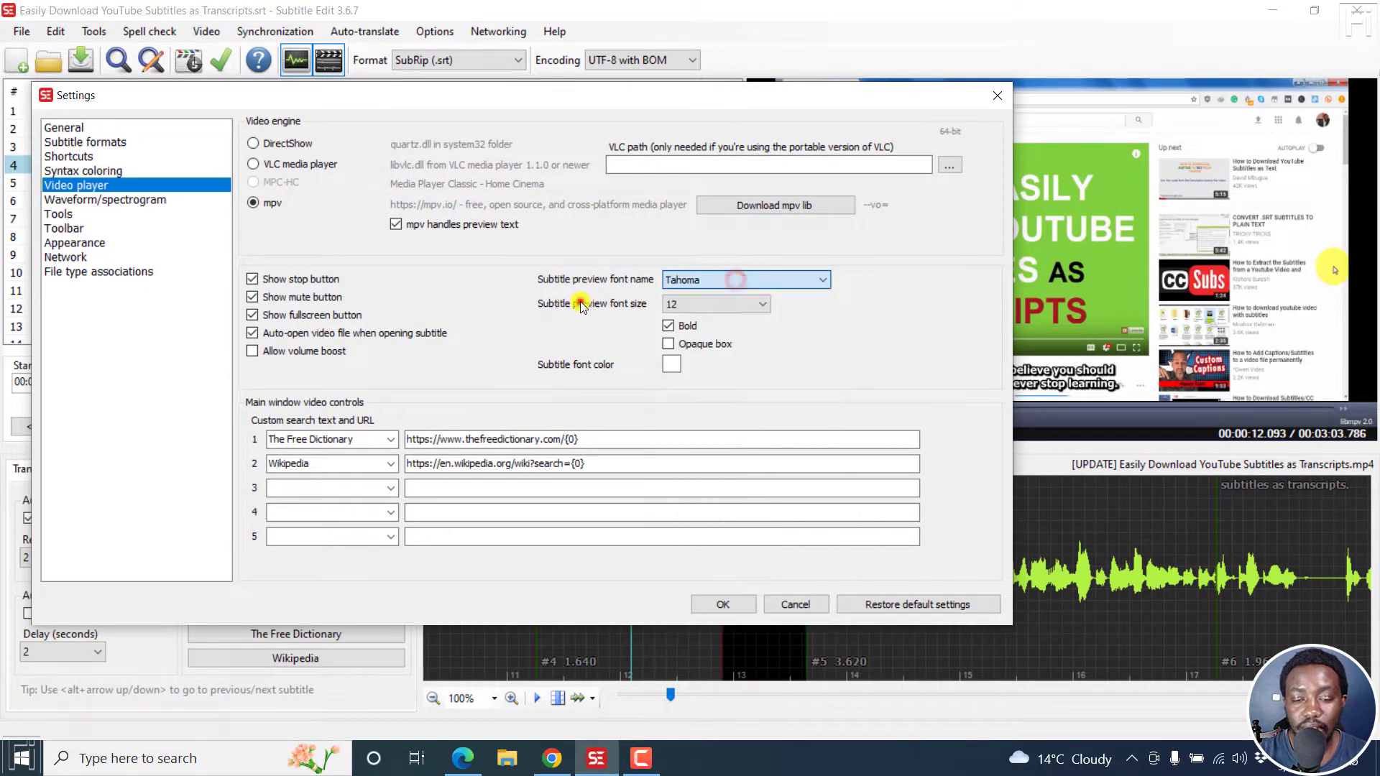
{"action": "left_click", "coordinate": [696, 279]}
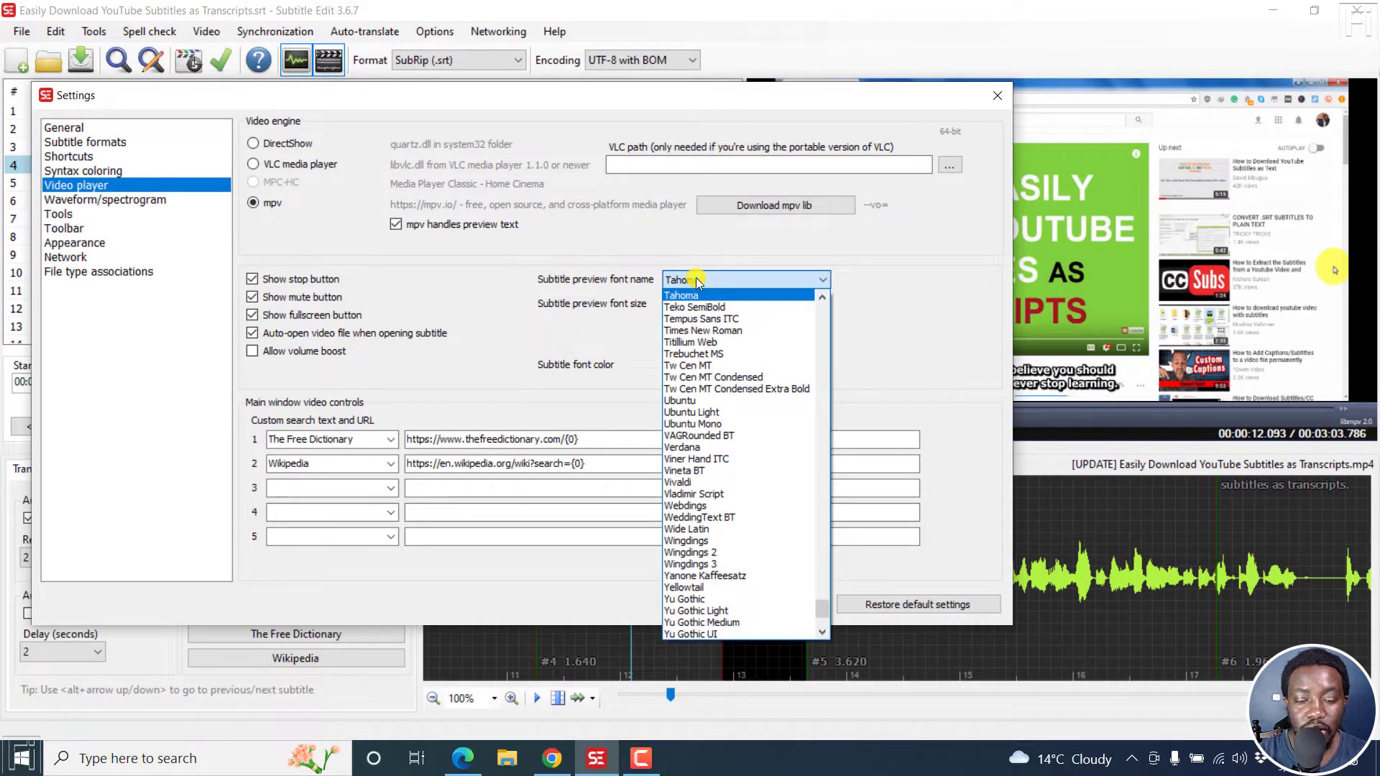
{"action": "key", "text": "a"}
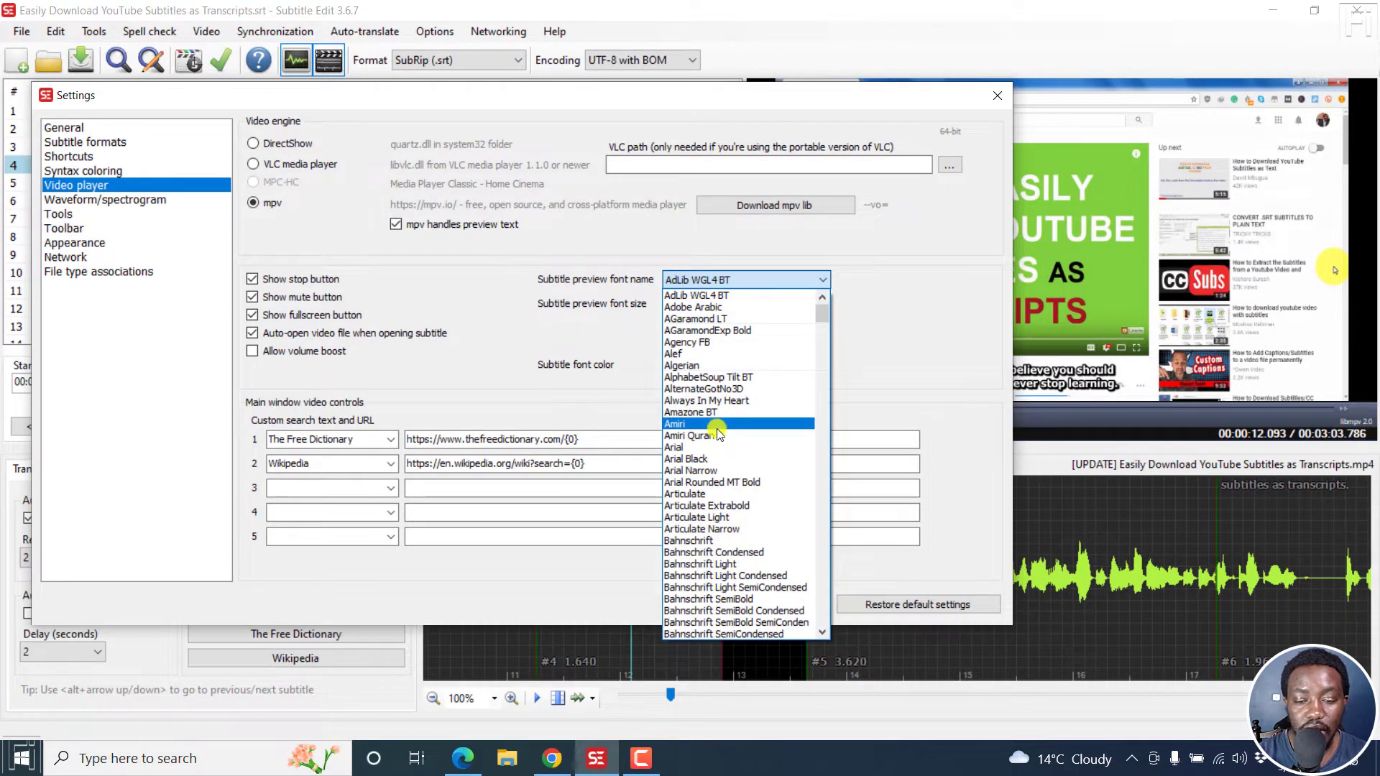
{"action": "key", "text": "Escape"}
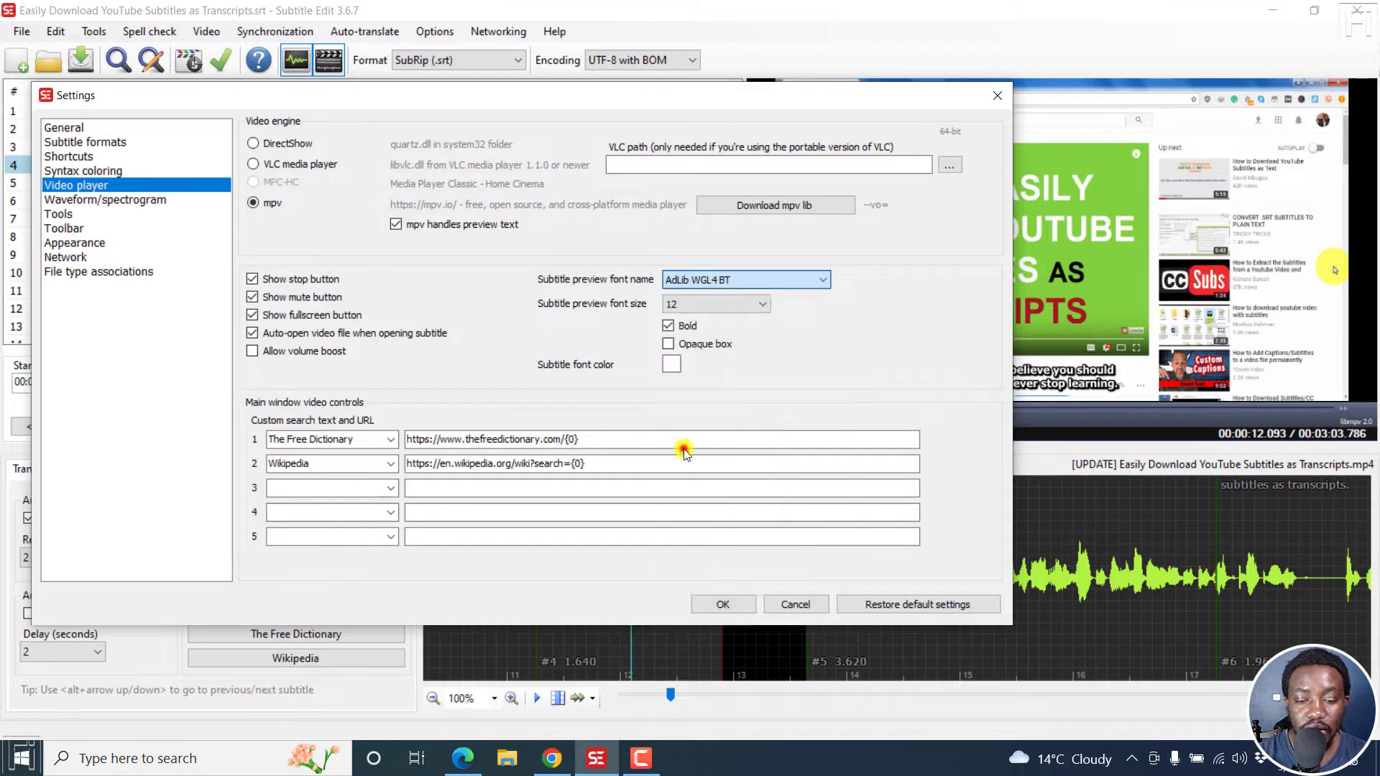
{"action": "type", "text": "ar"}
{"action": "left_click", "coordinate": [761, 304]}
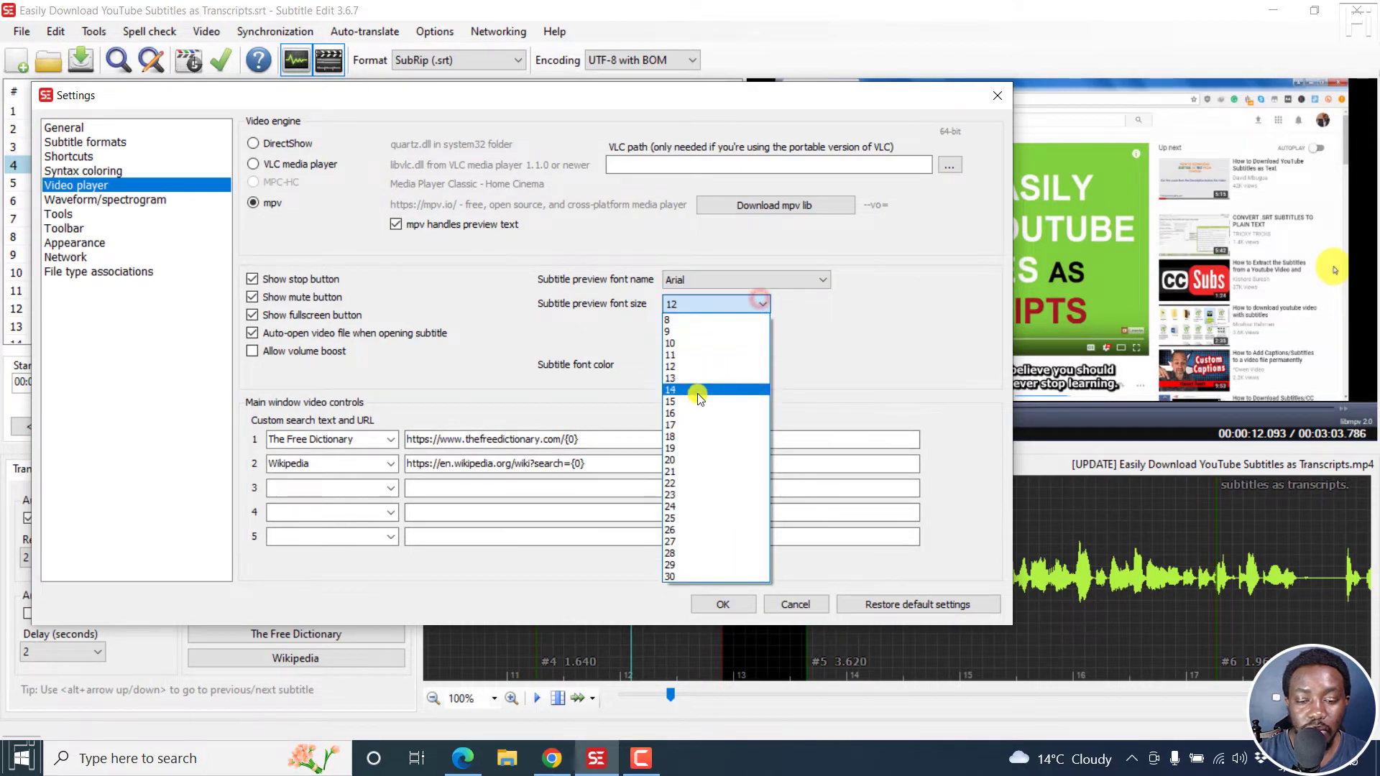
{"action": "left_click", "coordinate": [683, 415]}
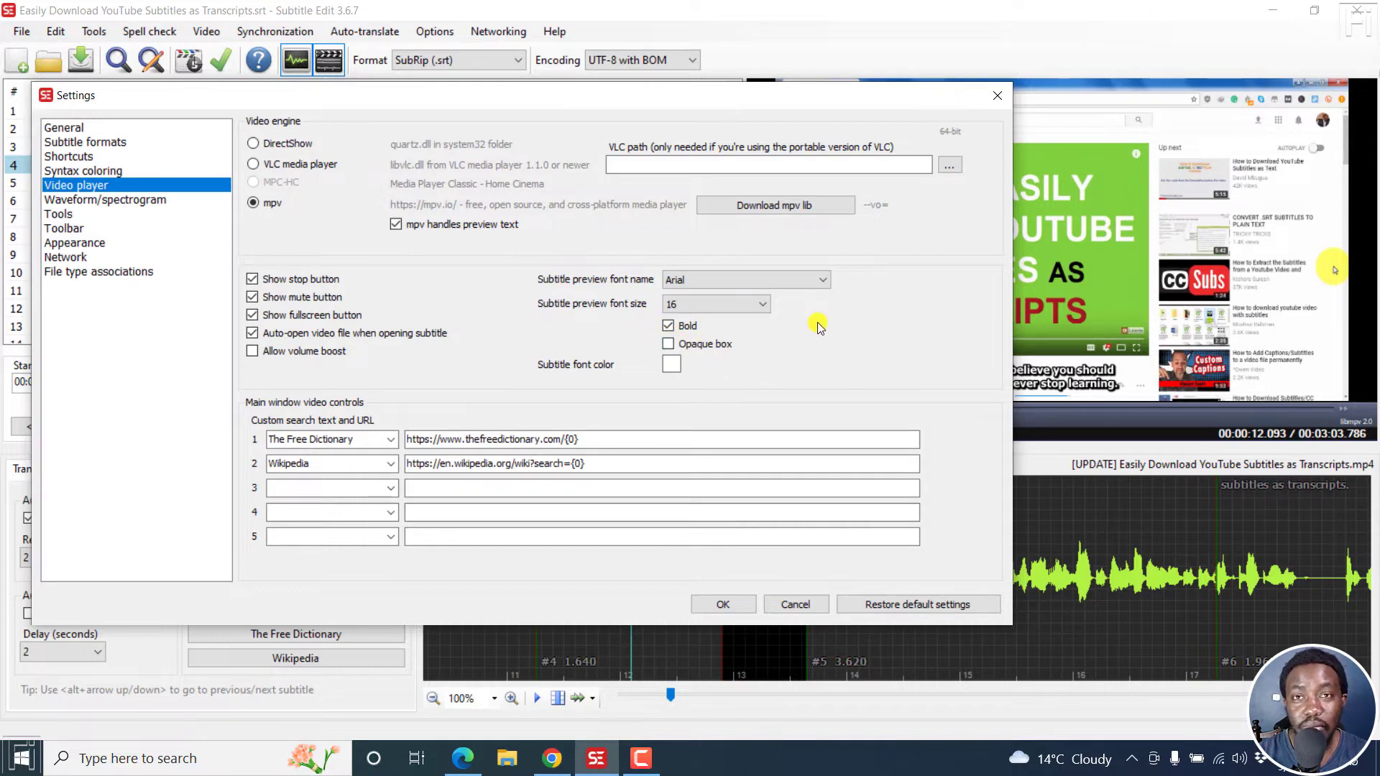
{"action": "left_click", "coordinate": [723, 604]}
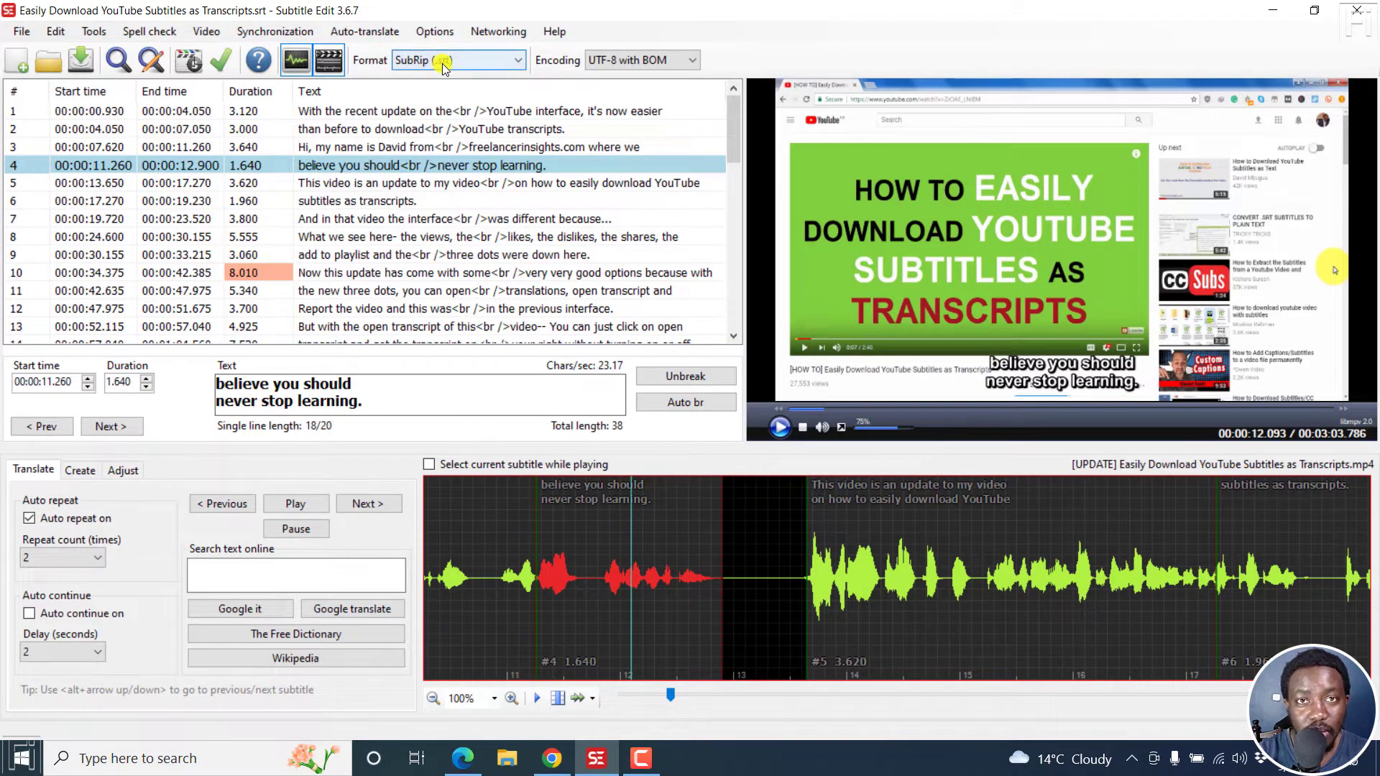
Step: Change the subtitle format to Advanced Sub Station Alpha (.ass)
{"action": "left_click", "coordinate": [510, 64]}
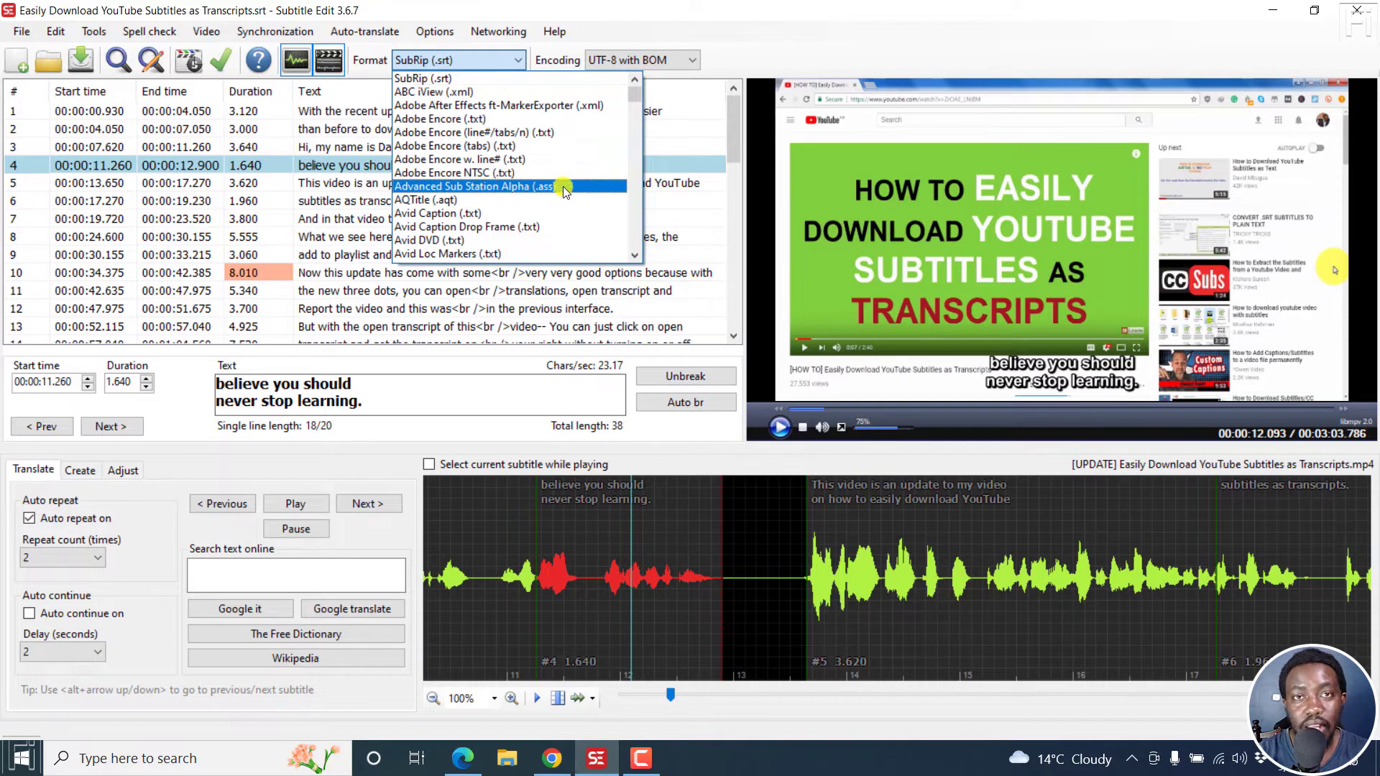
{"action": "left_click", "coordinate": [503, 187]}
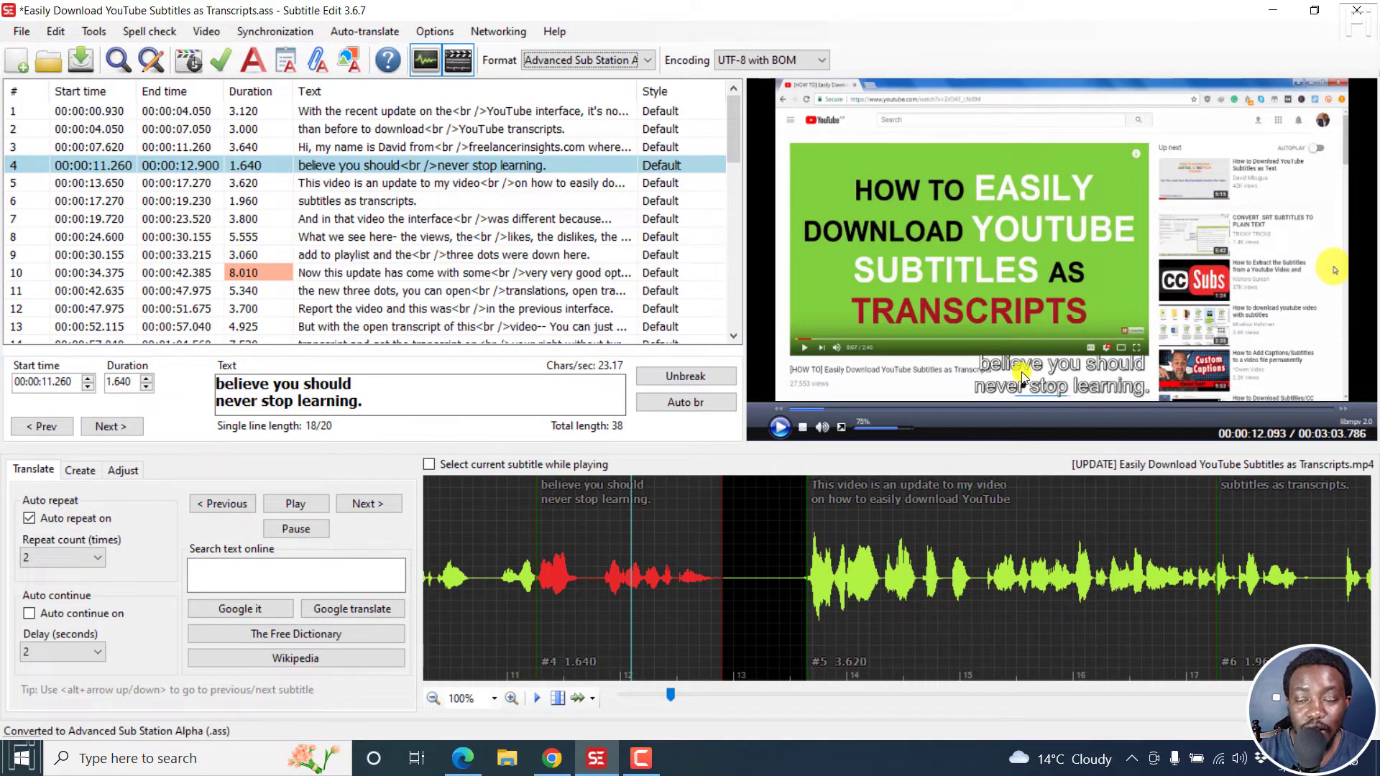
Step: Make the Default ASSA style bold and apply it
{"action": "left_click", "coordinate": [251, 63]}
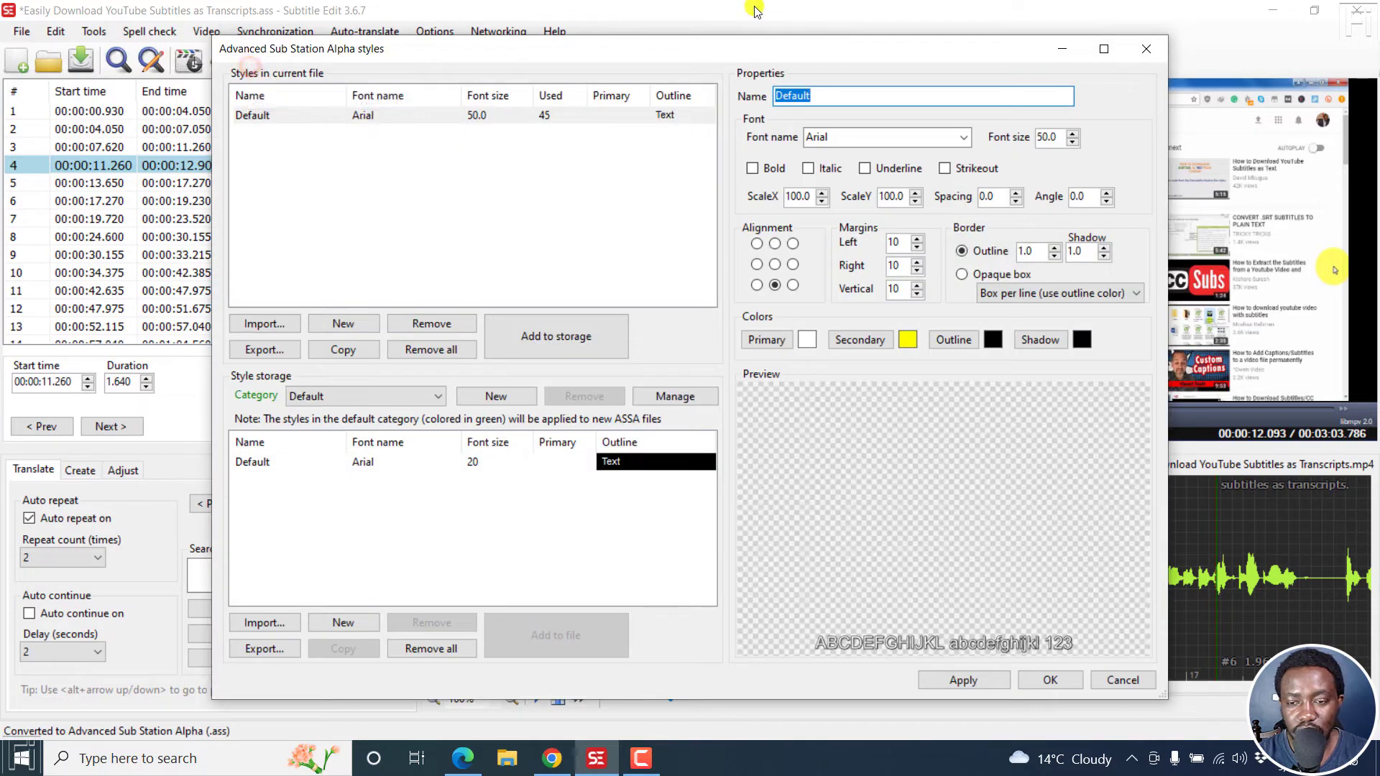
{"action": "left_click_drag", "start_coordinate": [853, 52], "coordinate": [500, 64]}
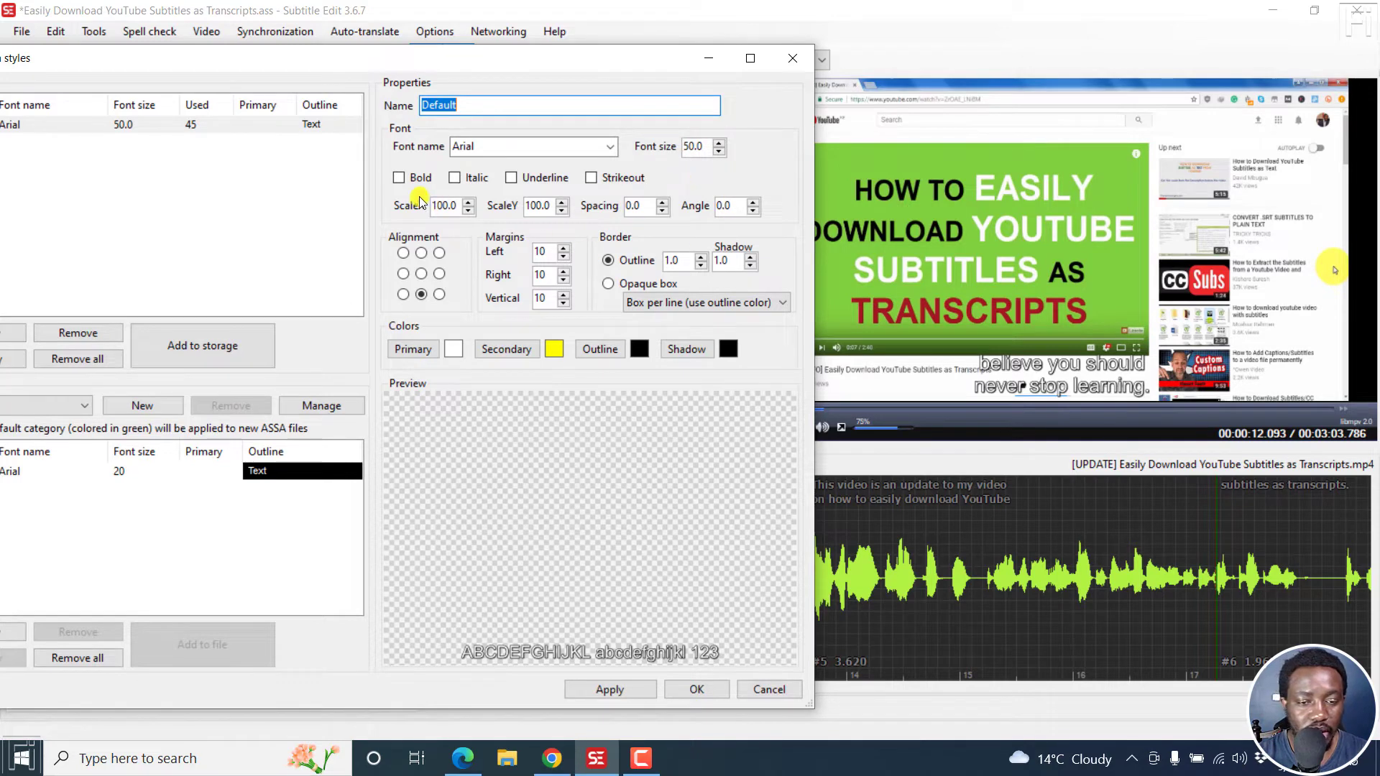
{"action": "left_click", "coordinate": [398, 179]}
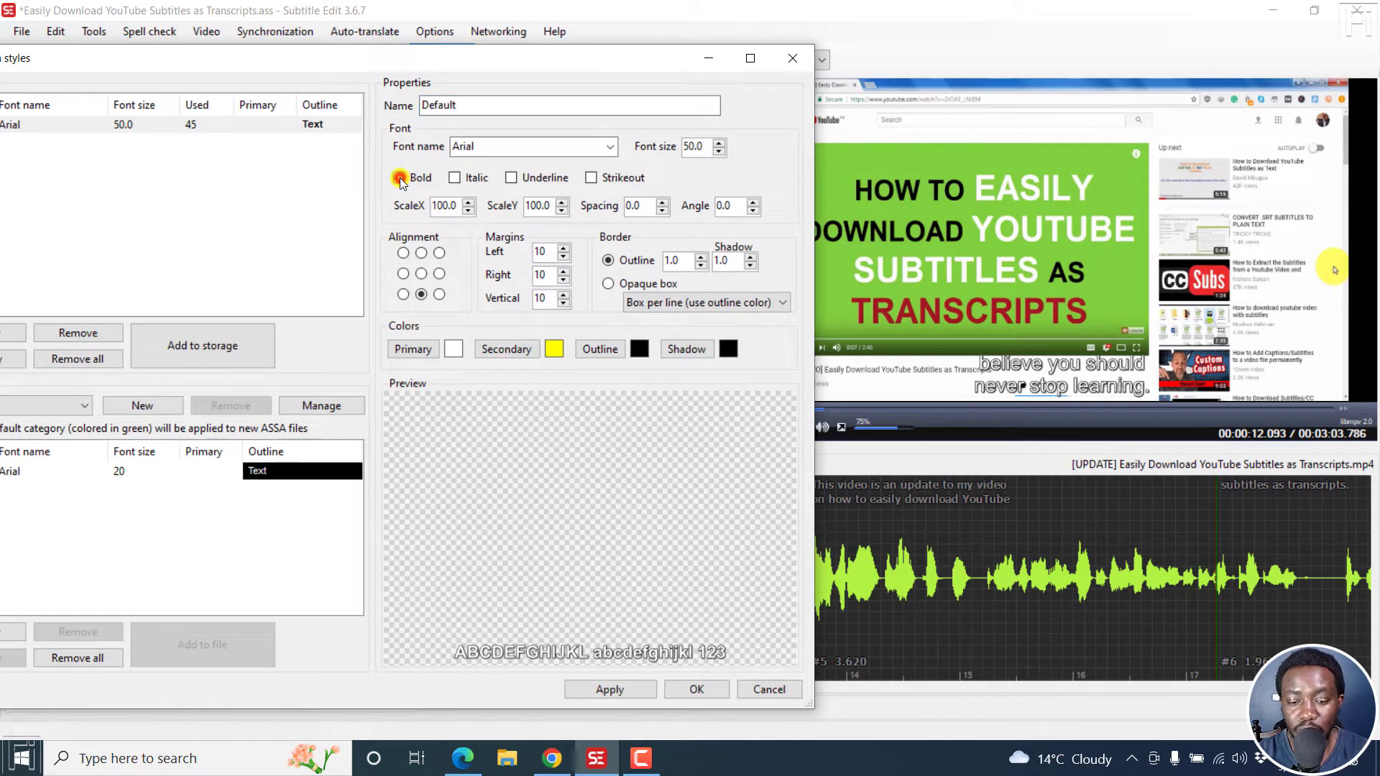
{"action": "left_click", "coordinate": [627, 688]}
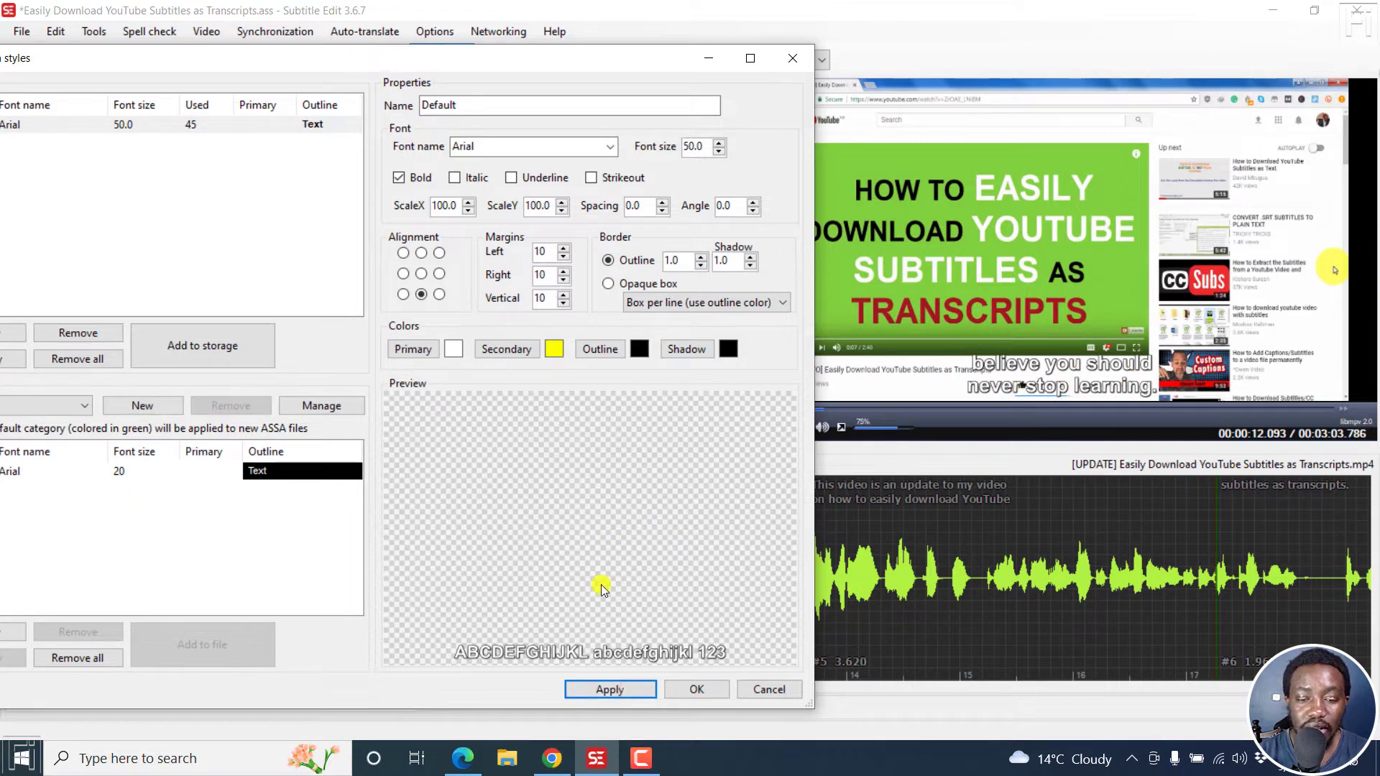
Step: Set the Default style font to Verdana, after trying Helvetica CE, and apply it
{"action": "left_click", "coordinate": [609, 146]}
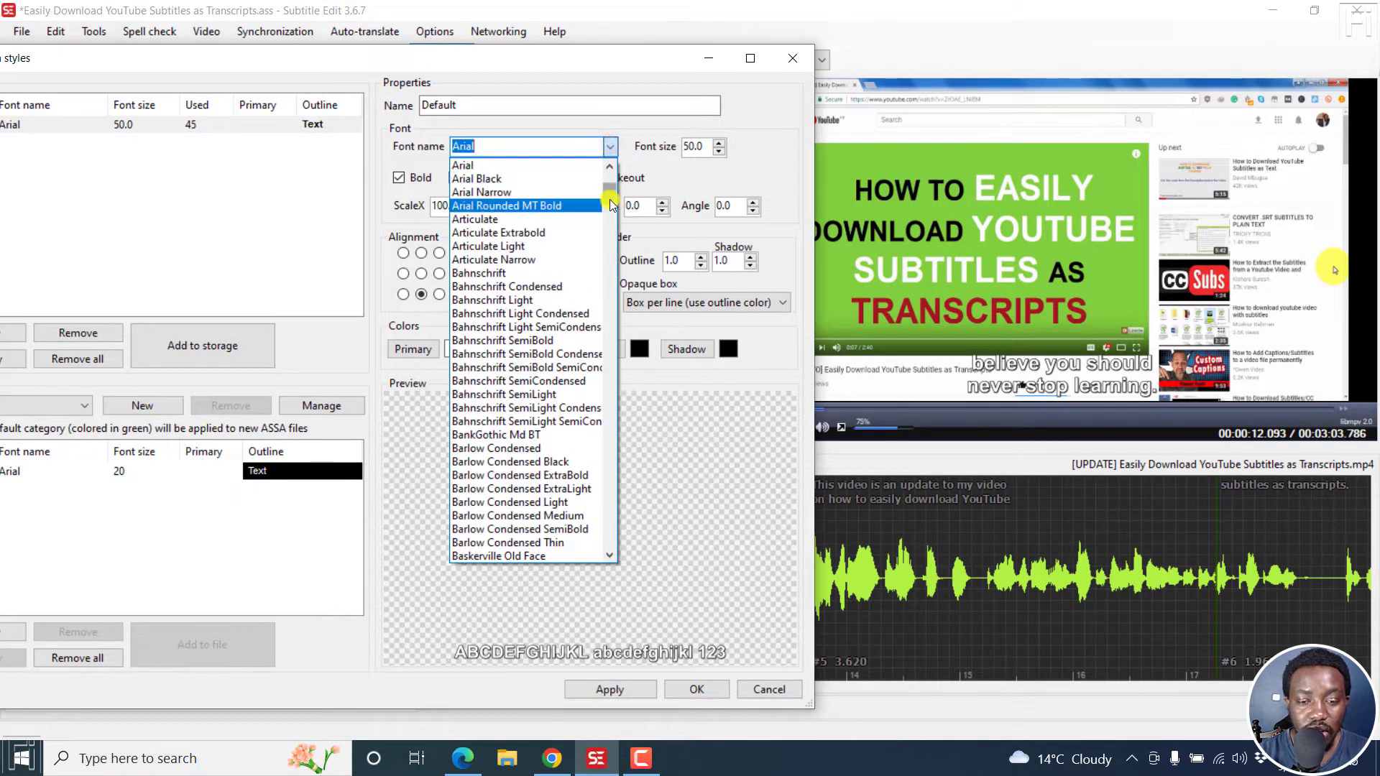
{"action": "type", "text": "h"}
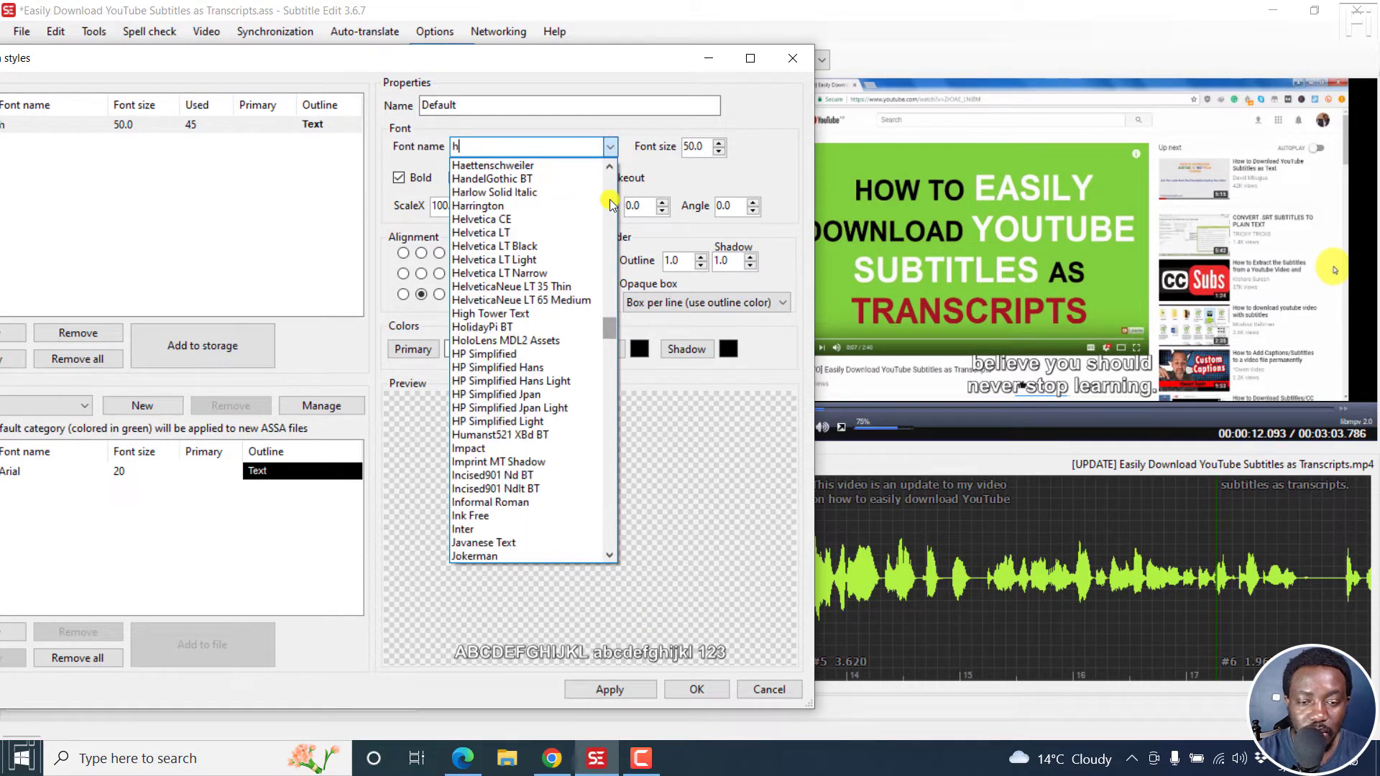
{"action": "left_click", "coordinate": [501, 219]}
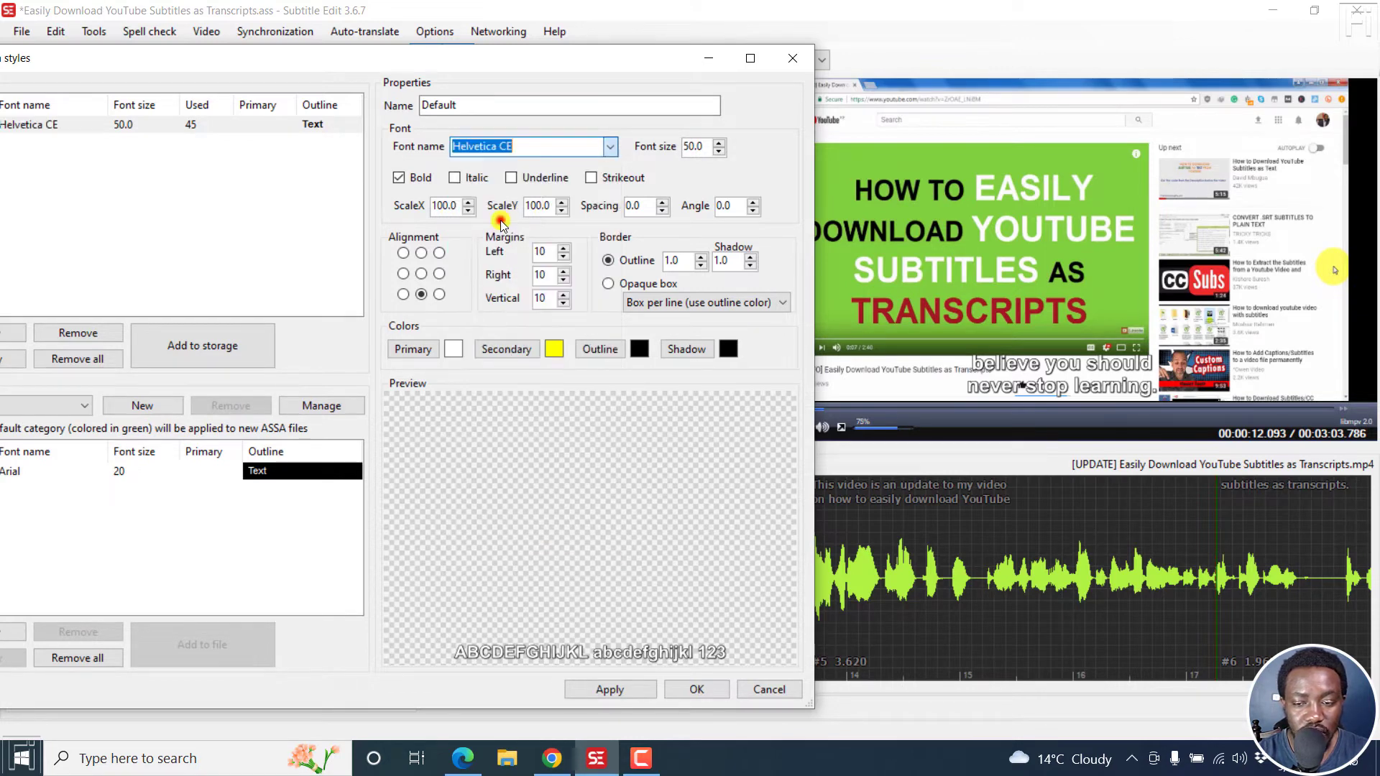
{"action": "left_click", "coordinate": [594, 690]}
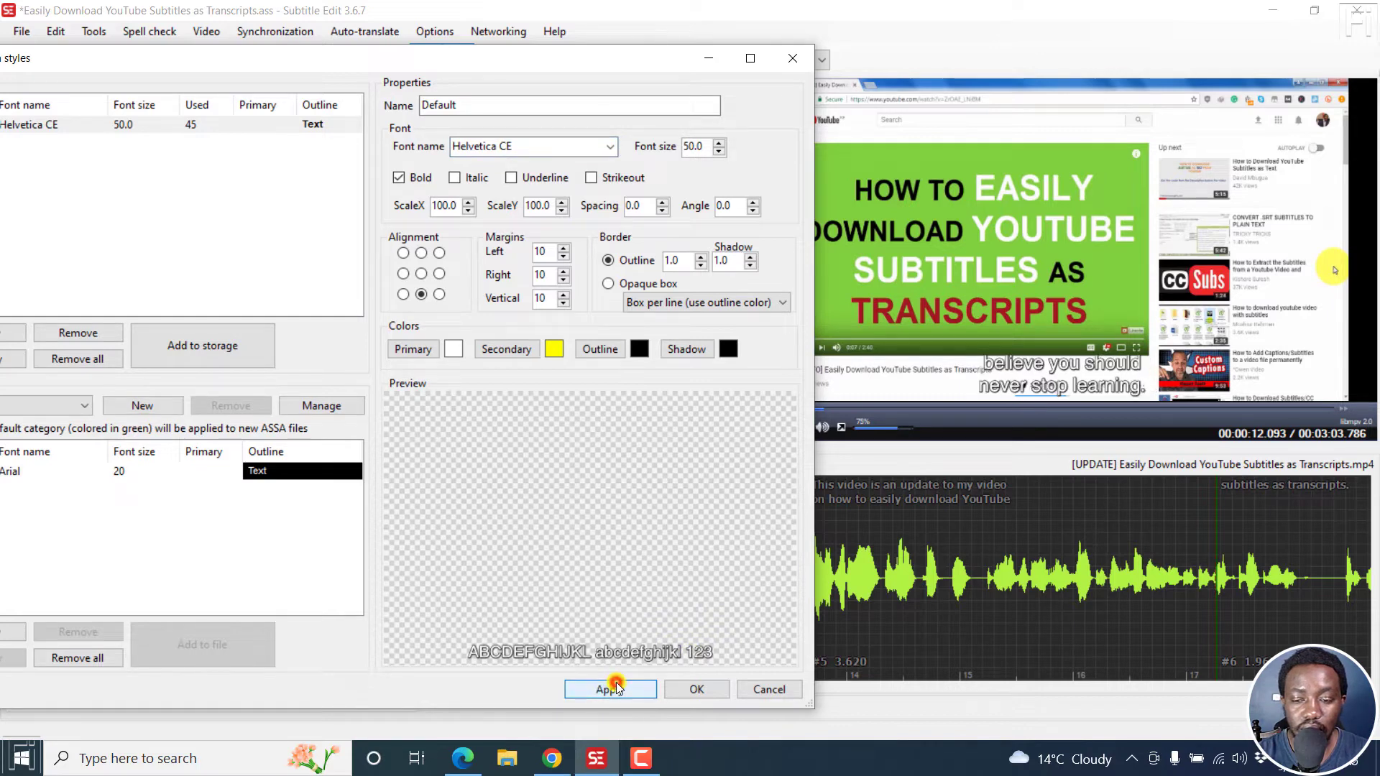
{"action": "left_click", "coordinate": [612, 148]}
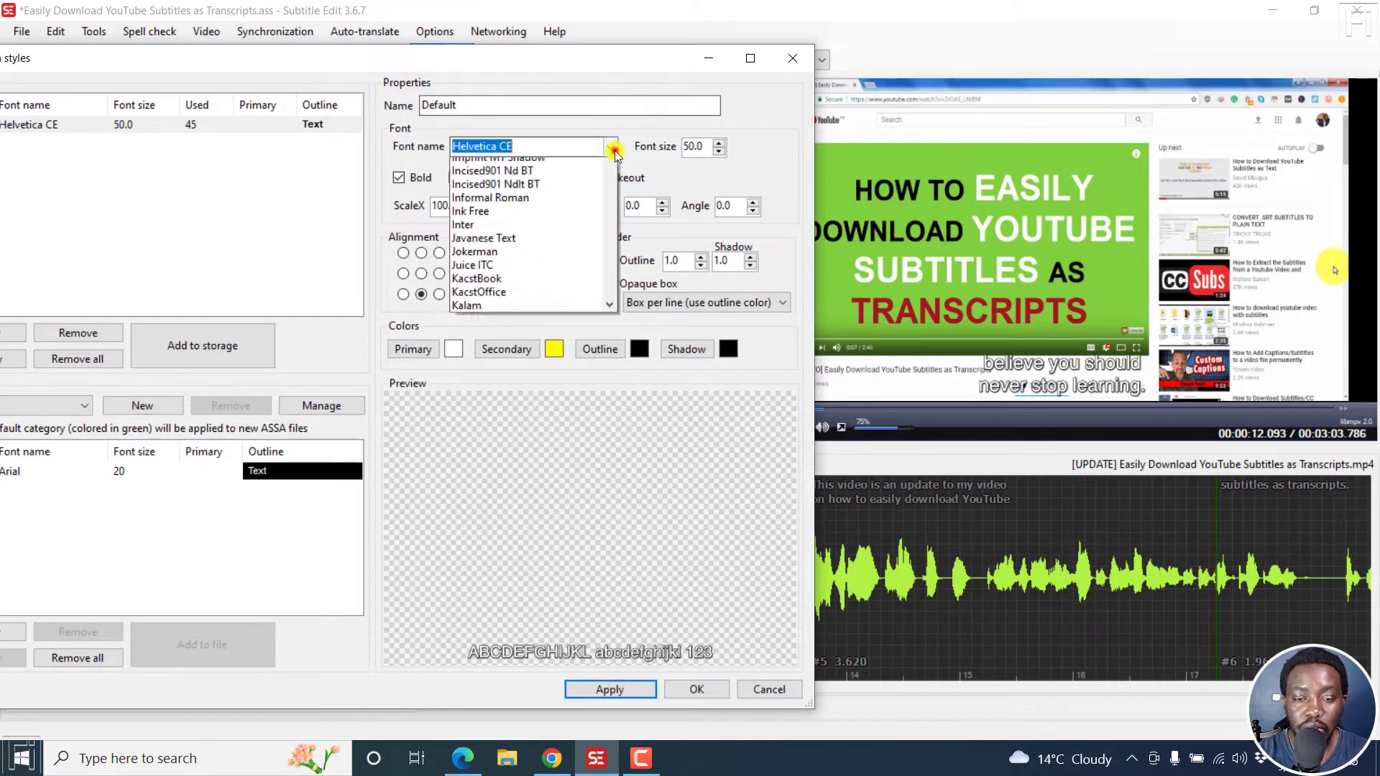
{"action": "type", "text": "v"}
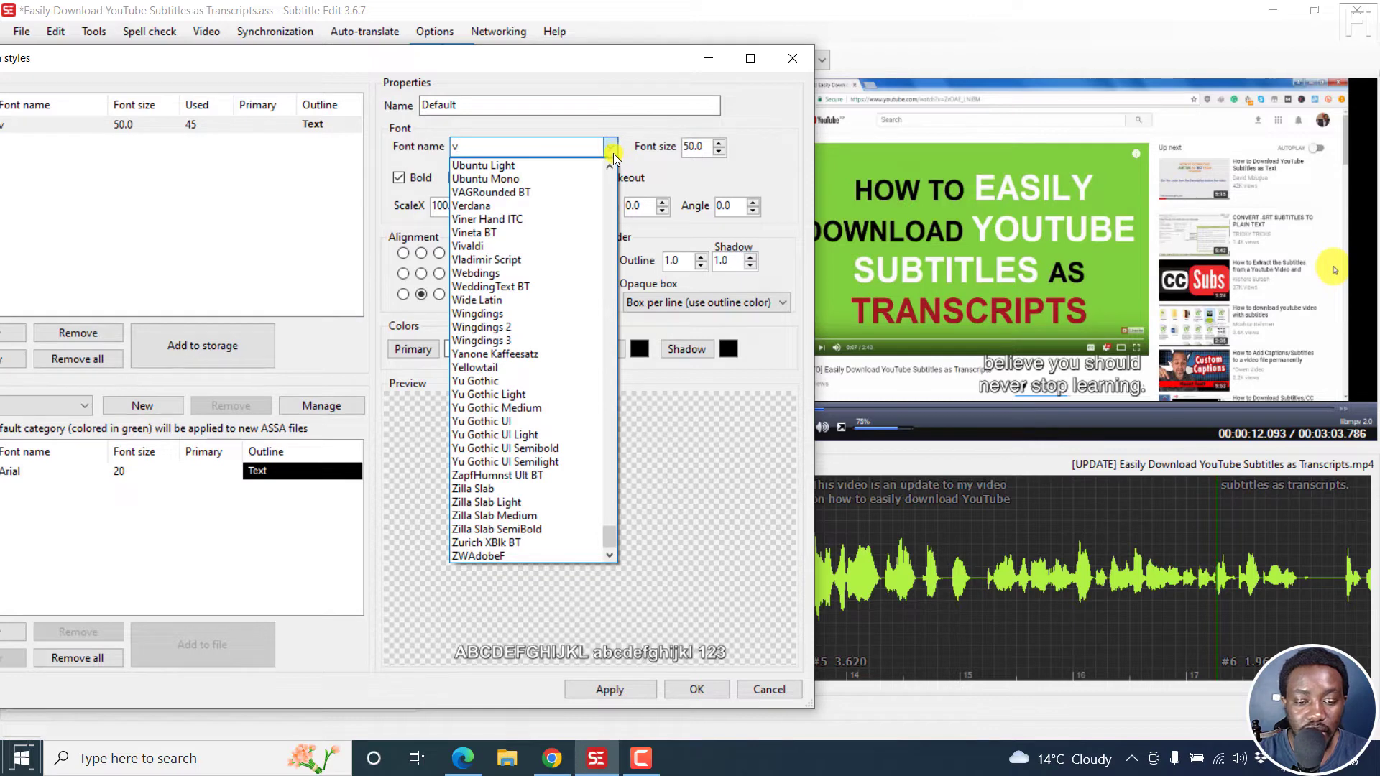
{"action": "left_click", "coordinate": [473, 206]}
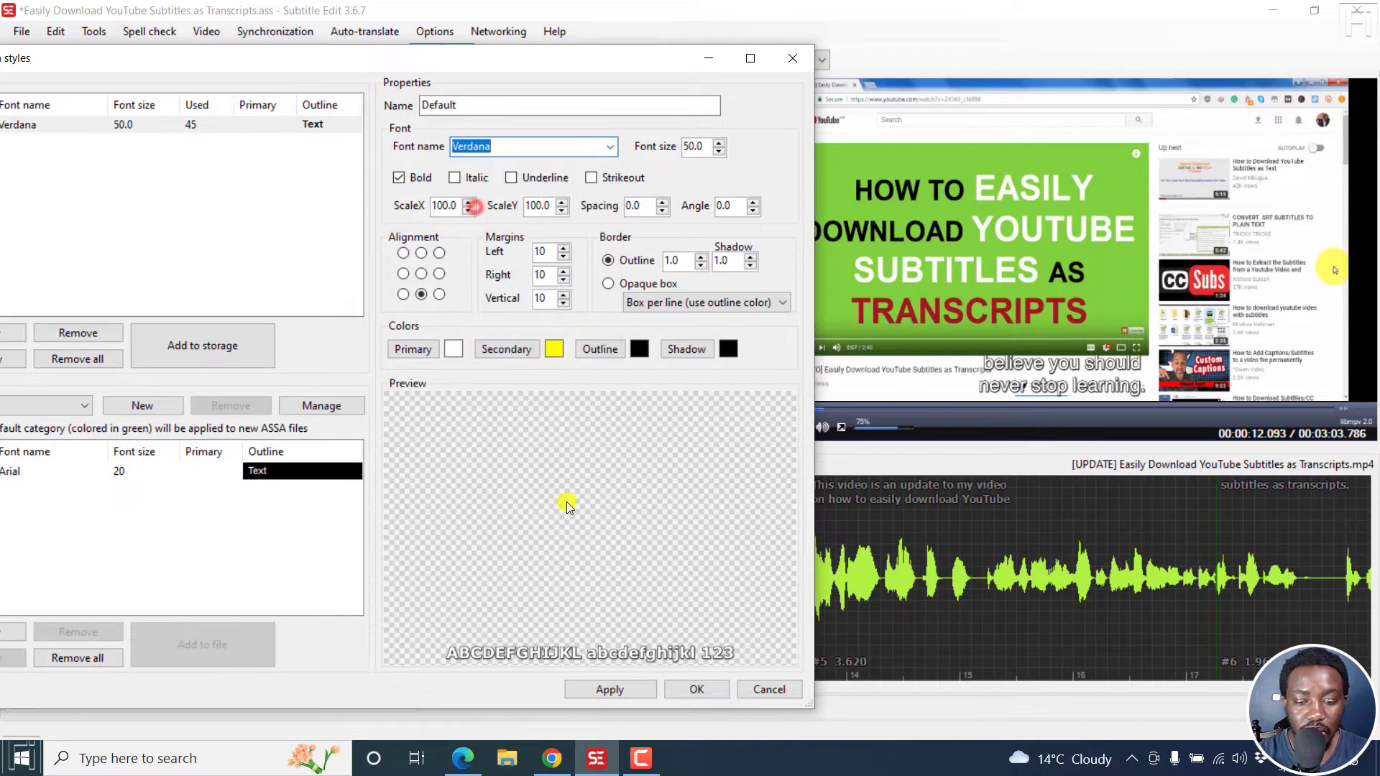
{"action": "left_click", "coordinate": [604, 690]}
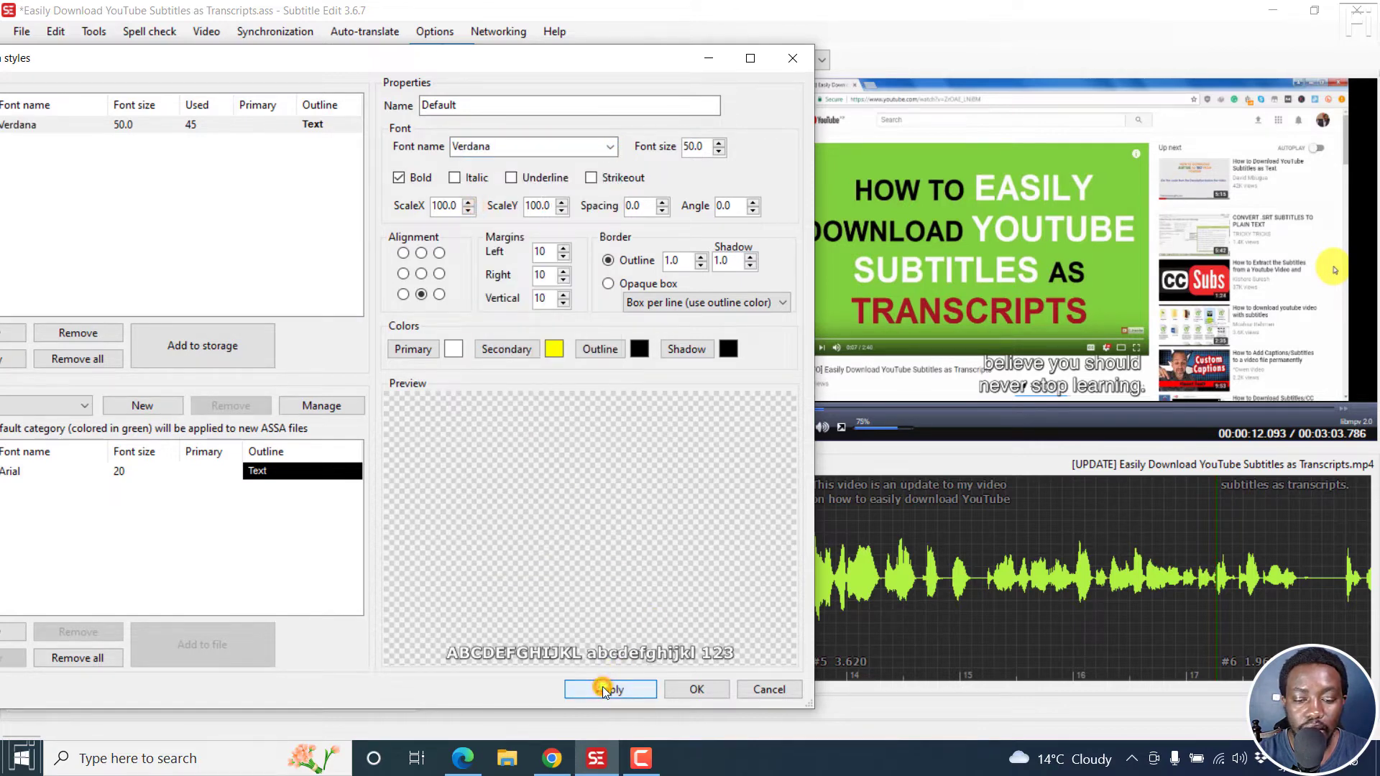
Step: Confirm the styles, select subtitle line 2, and switch to raw script view with F2
{"action": "left_click", "coordinate": [696, 690]}
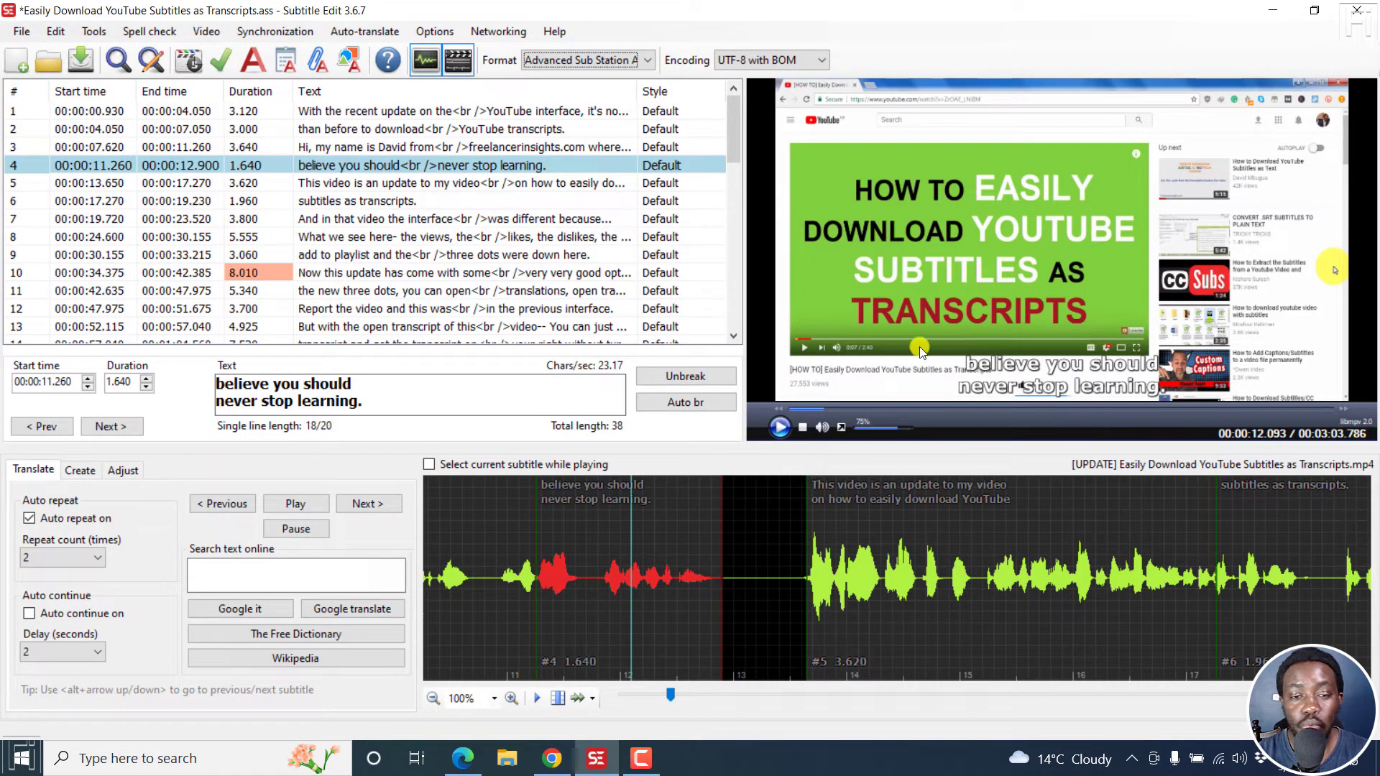
{"action": "left_click", "coordinate": [357, 131]}
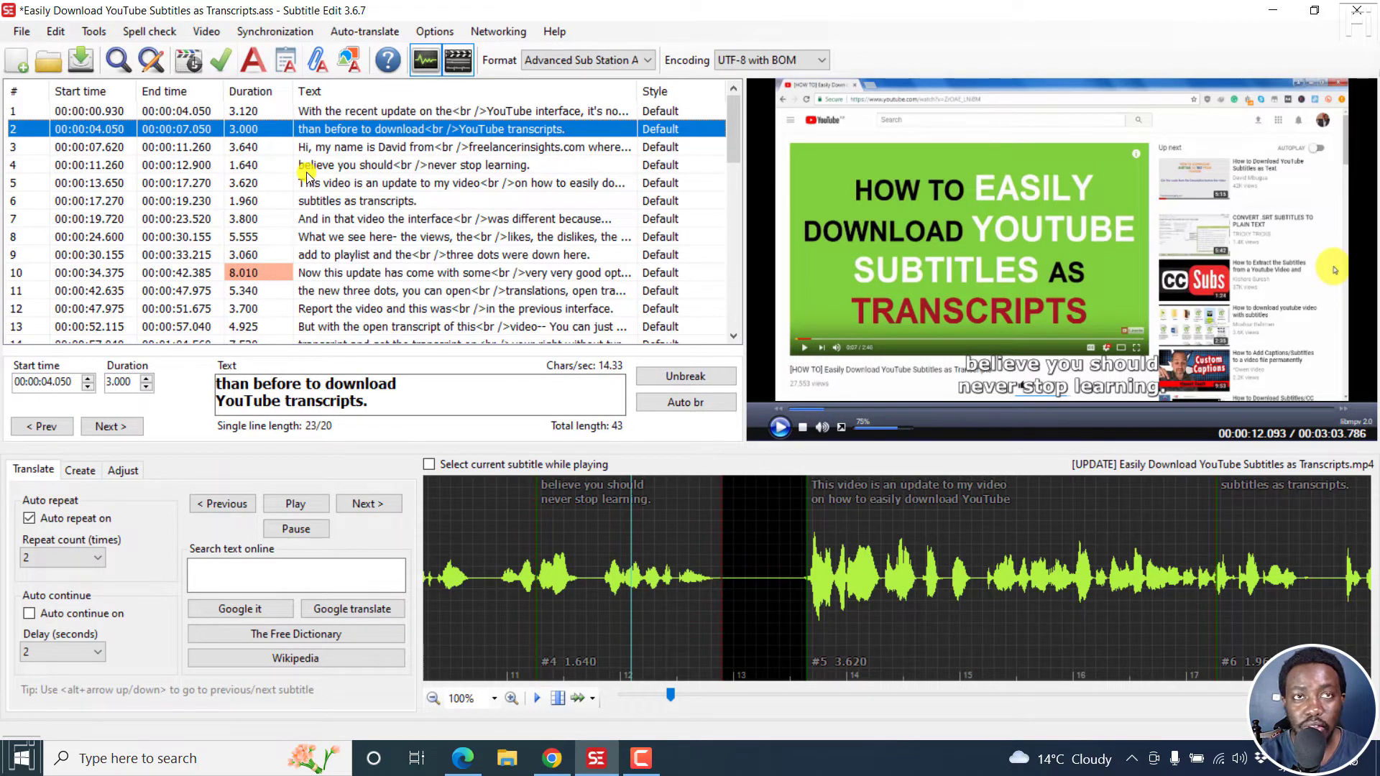
{"action": "key", "text": "F2"}
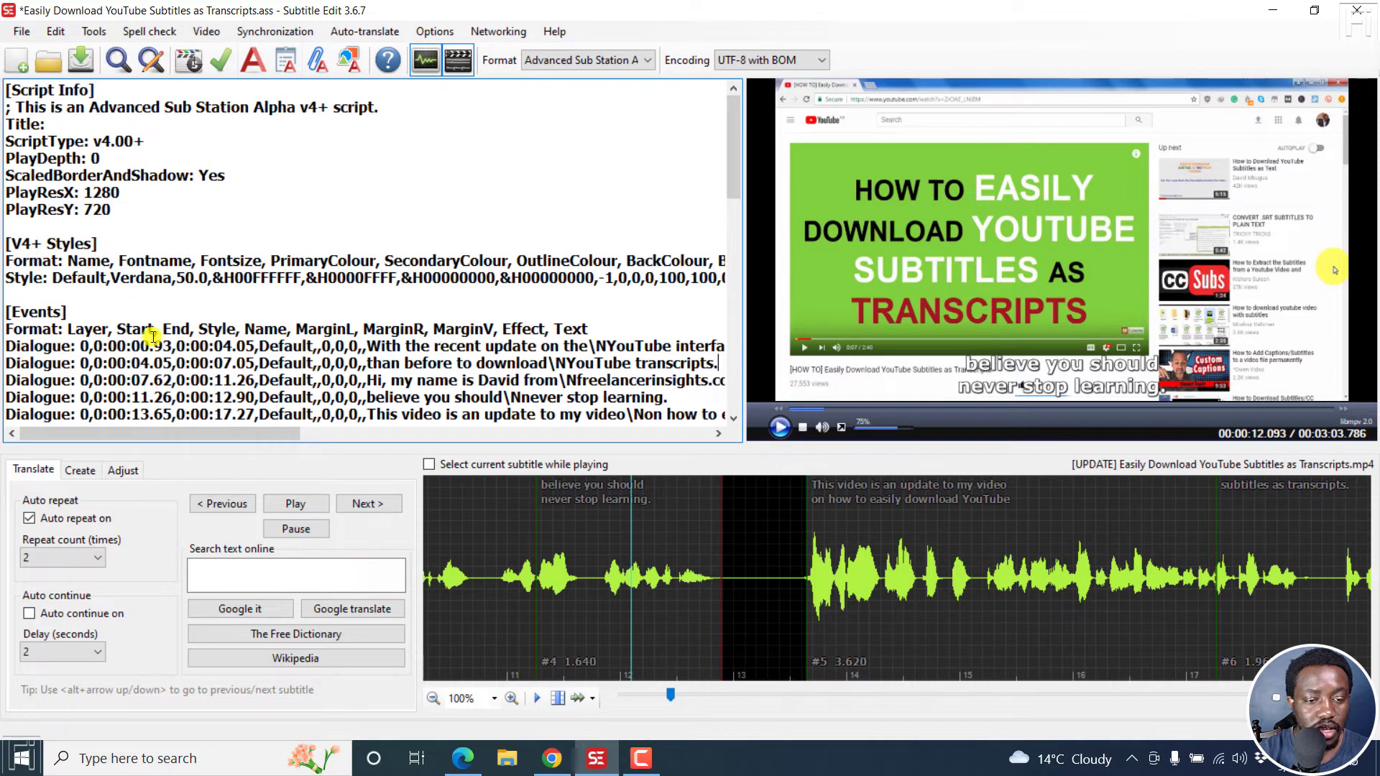
Step: Highlight Fontname and Verdana in the Default style line, then return to list view with F2
{"action": "left_click_drag", "start_coordinate": [119, 261], "coordinate": [188, 261]}
{"action": "left_click", "coordinate": [123, 273]}
{"action": "double_click", "coordinate": [123, 277]}
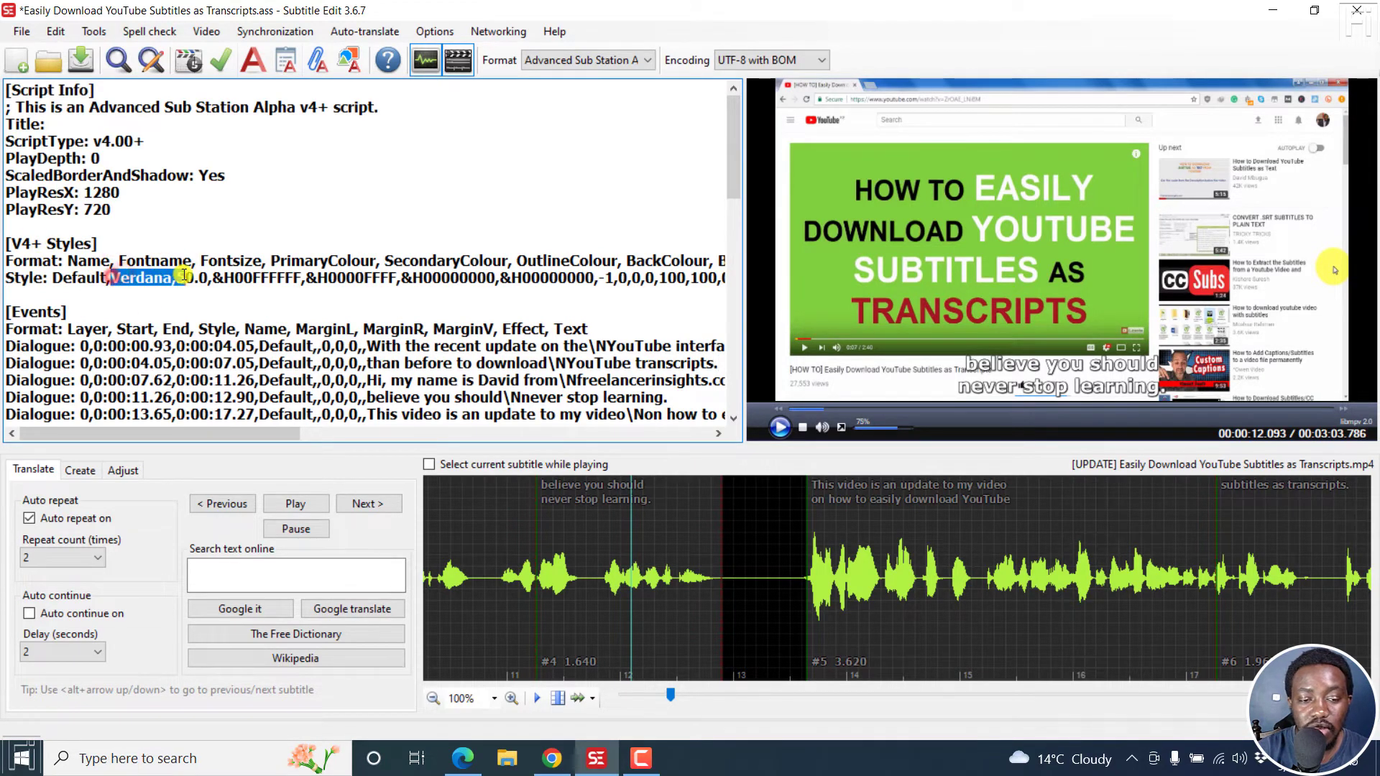
{"action": "left_click", "coordinate": [185, 276]}
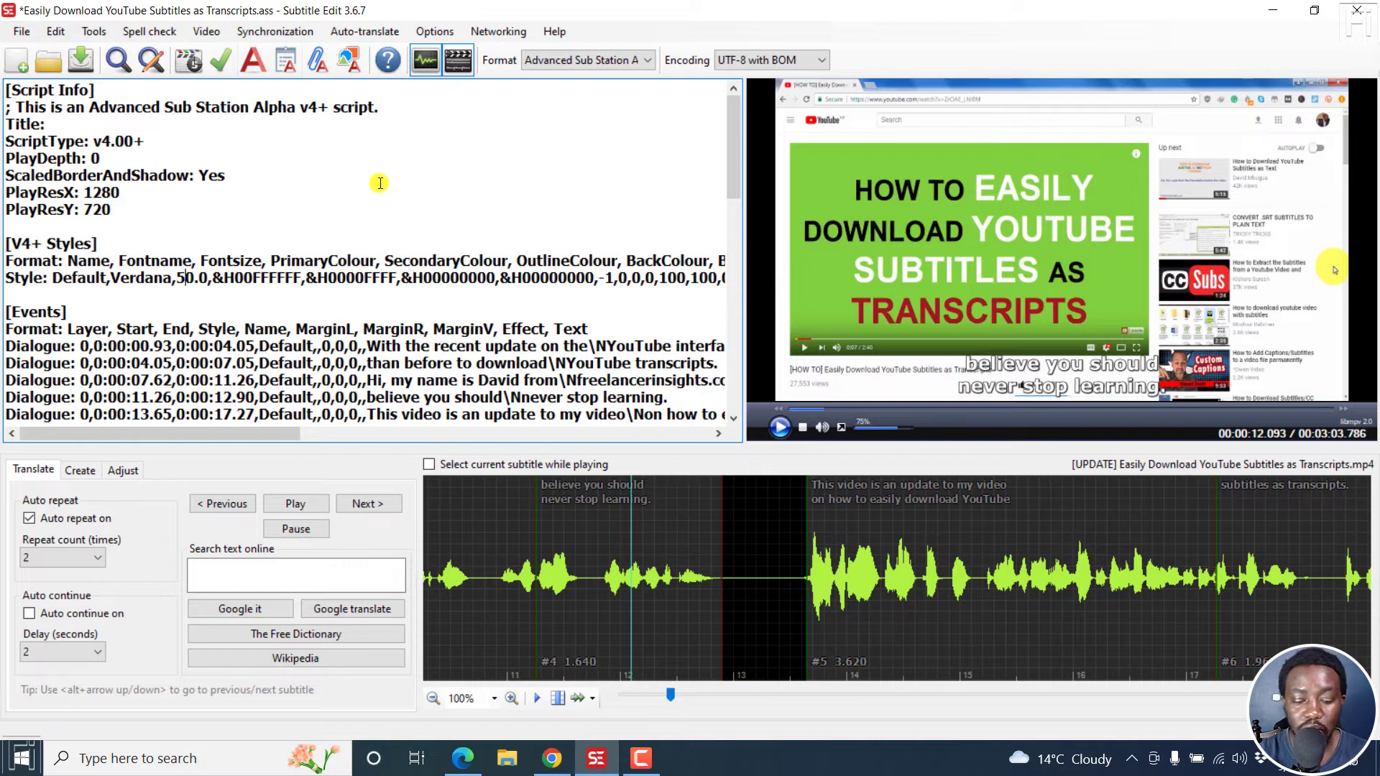
{"action": "key", "text": "F2"}
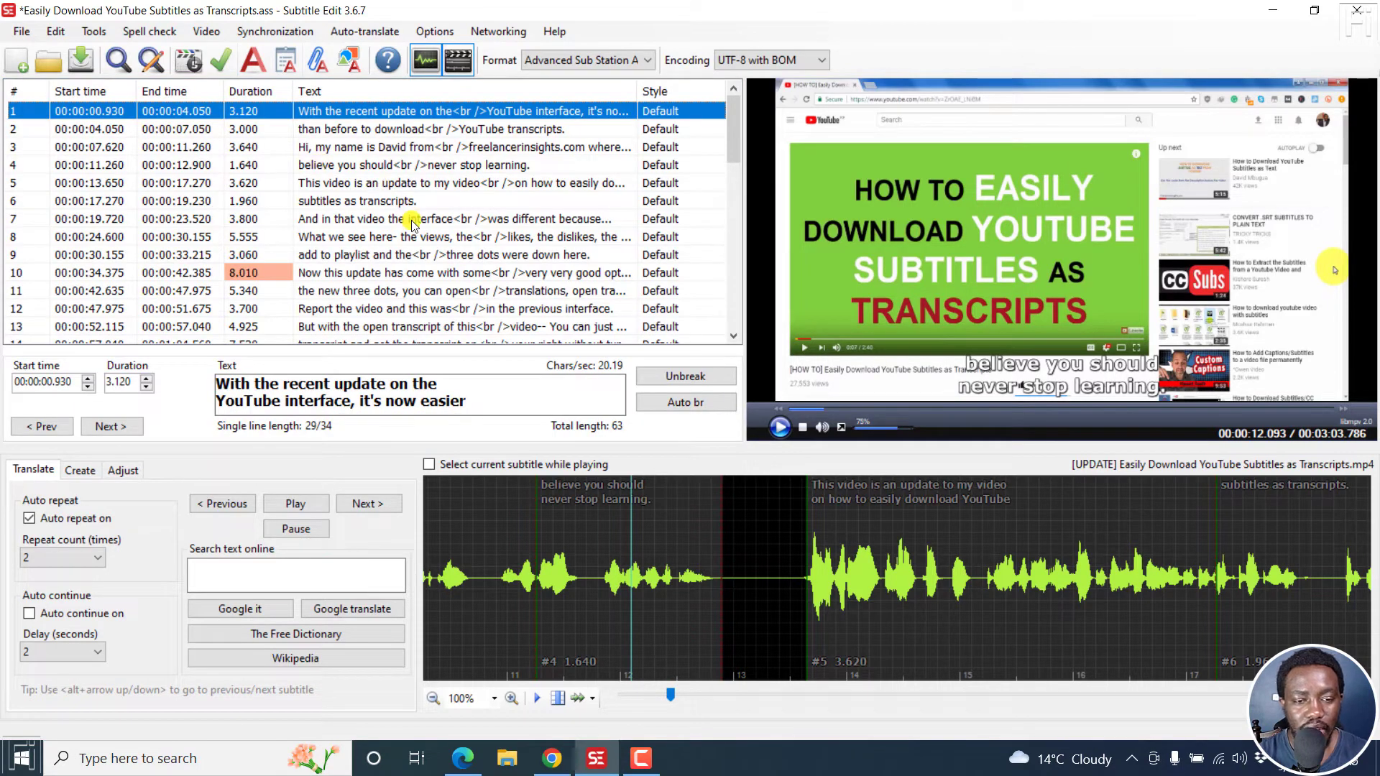
Step: Change the subtitle format to SubRip (.srt)
{"action": "left_click", "coordinate": [603, 62]}
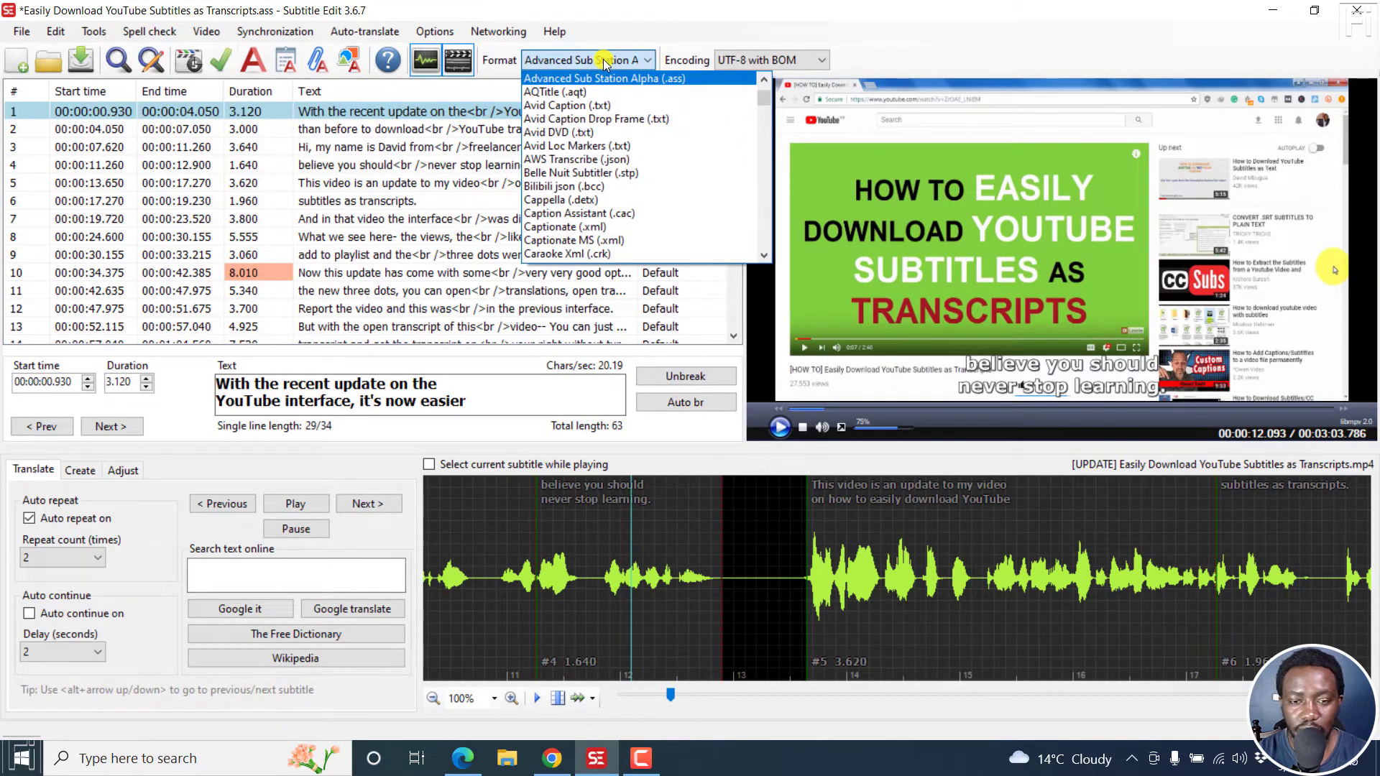
{"action": "scroll", "coordinate": [575, 79], "scroll_direction": "up", "scroll_amount": 2}
{"action": "left_click", "coordinate": [555, 79]}
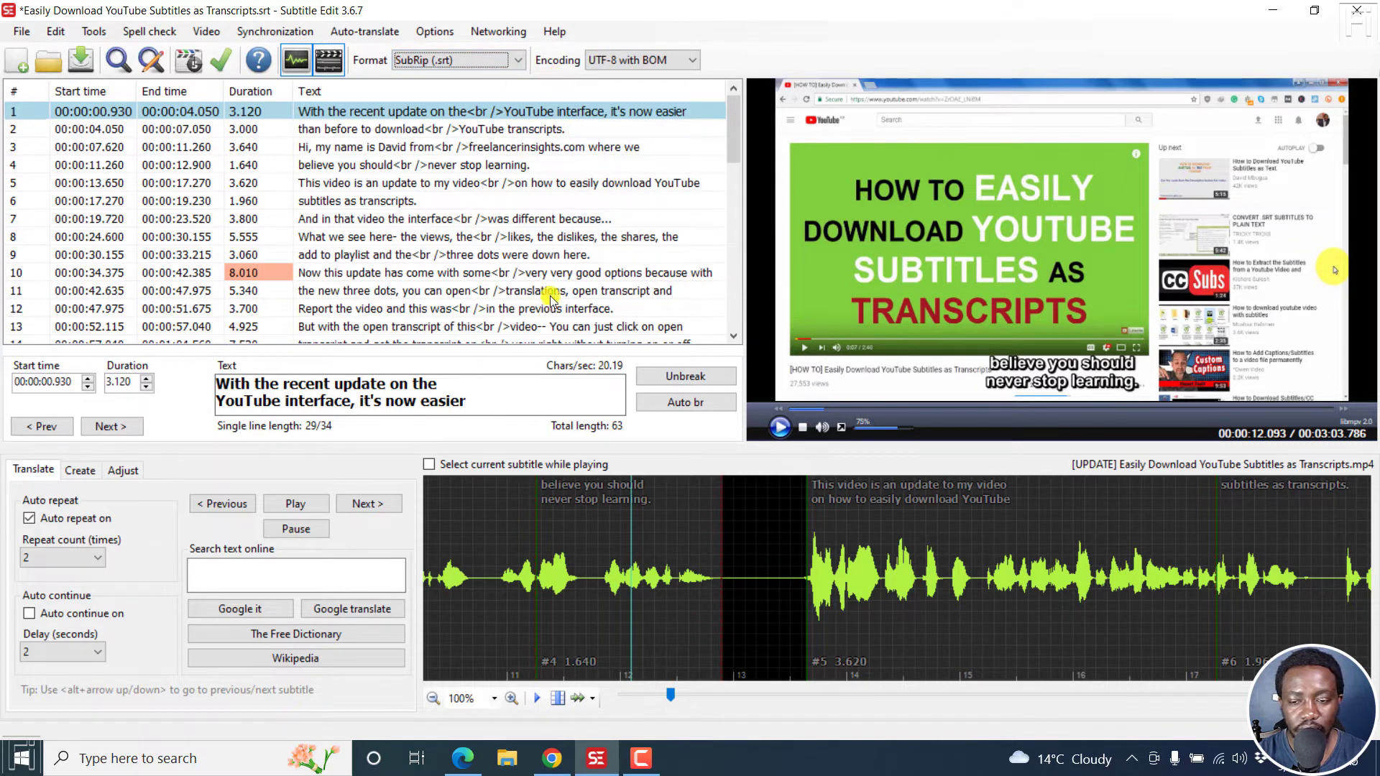
Step: Check the Video player settings and close Settings with OK
{"action": "left_click", "coordinate": [434, 30]}
{"action": "left_click", "coordinate": [459, 51]}
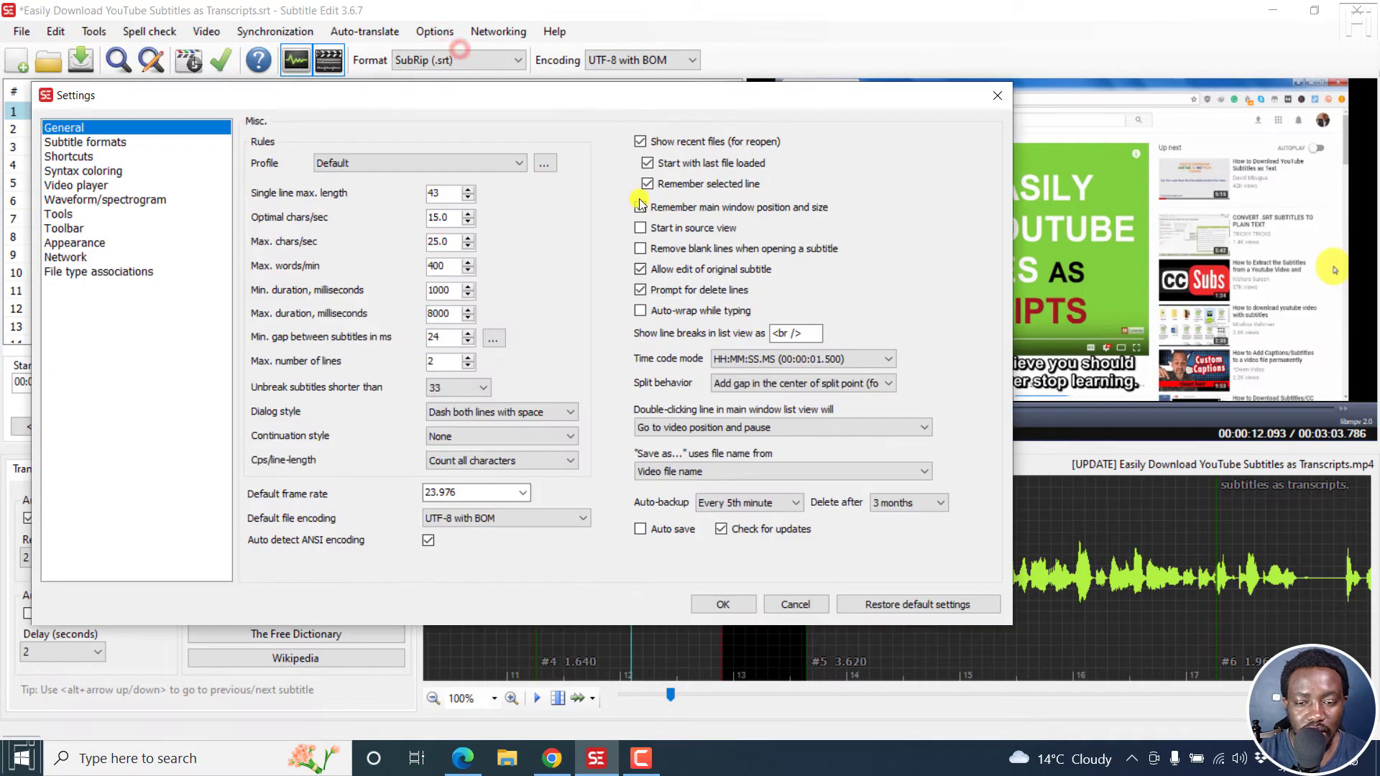
{"action": "left_click", "coordinate": [66, 185]}
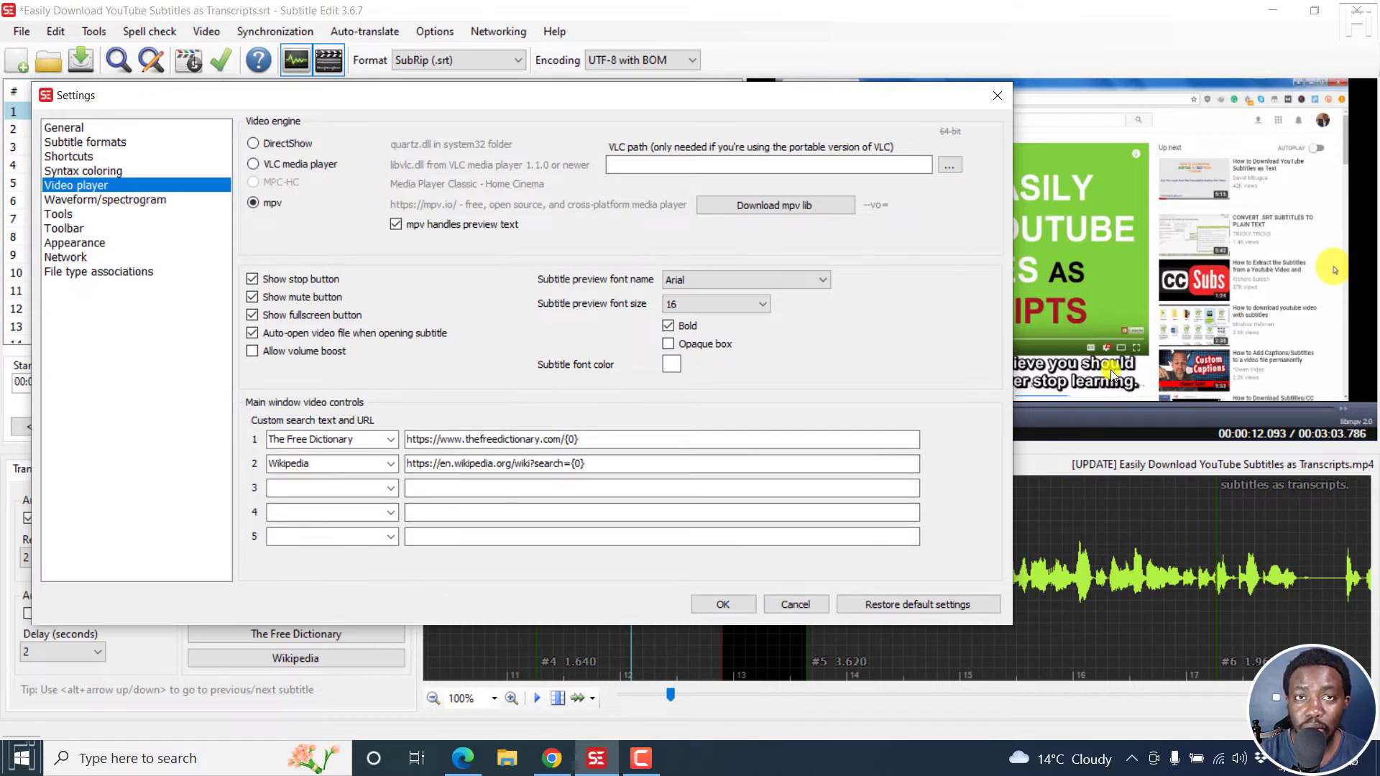
{"action": "left_click", "coordinate": [714, 605]}
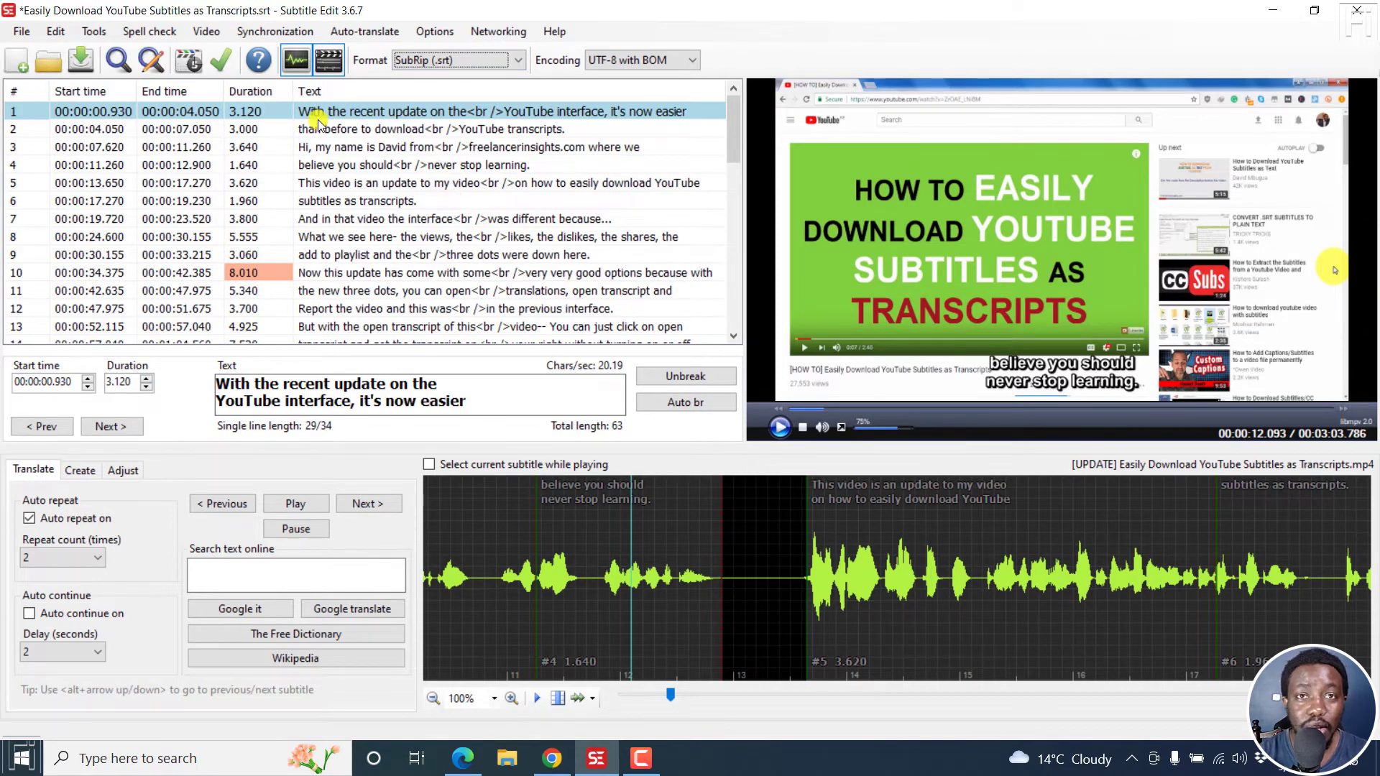
Step: Start a burned-in subtitle video and set its font family to Arial
{"action": "left_click", "coordinate": [206, 31]}
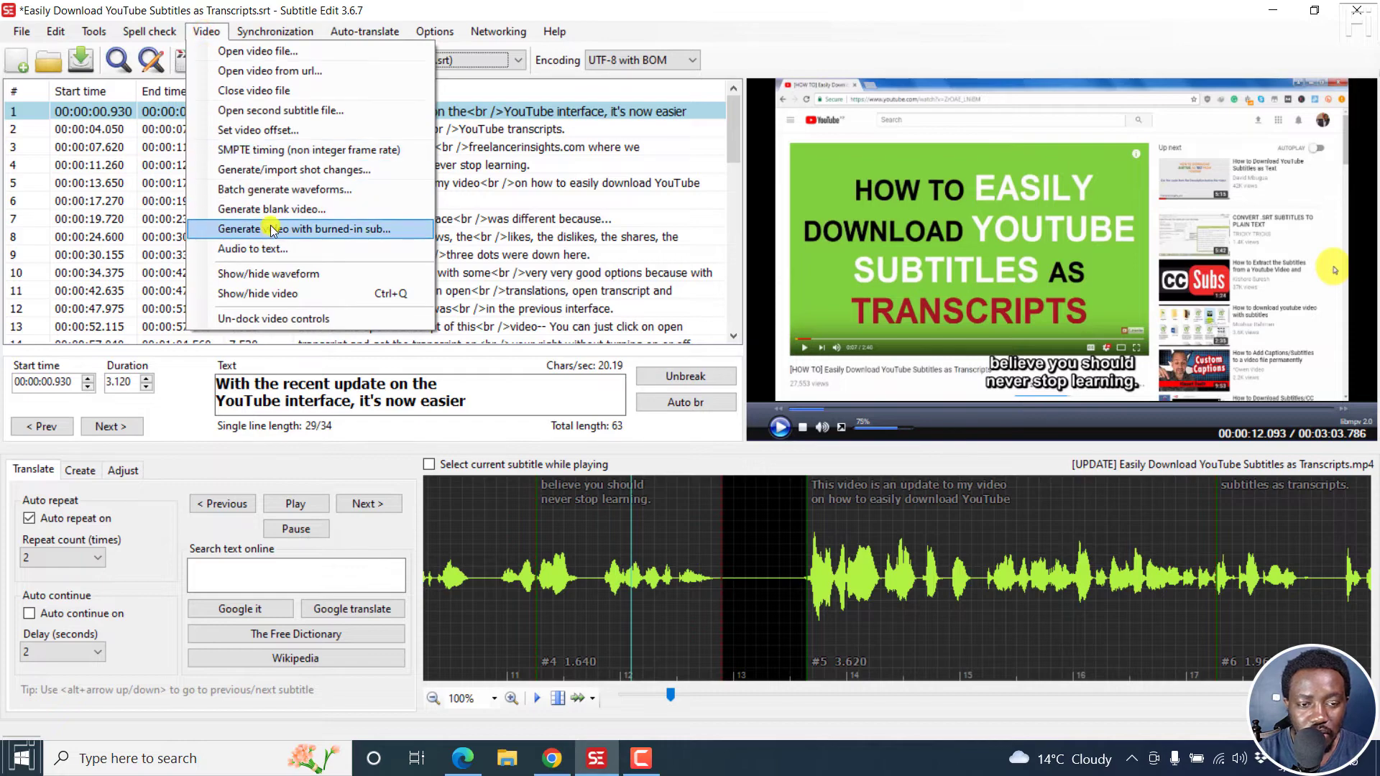
{"action": "left_click", "coordinate": [330, 229]}
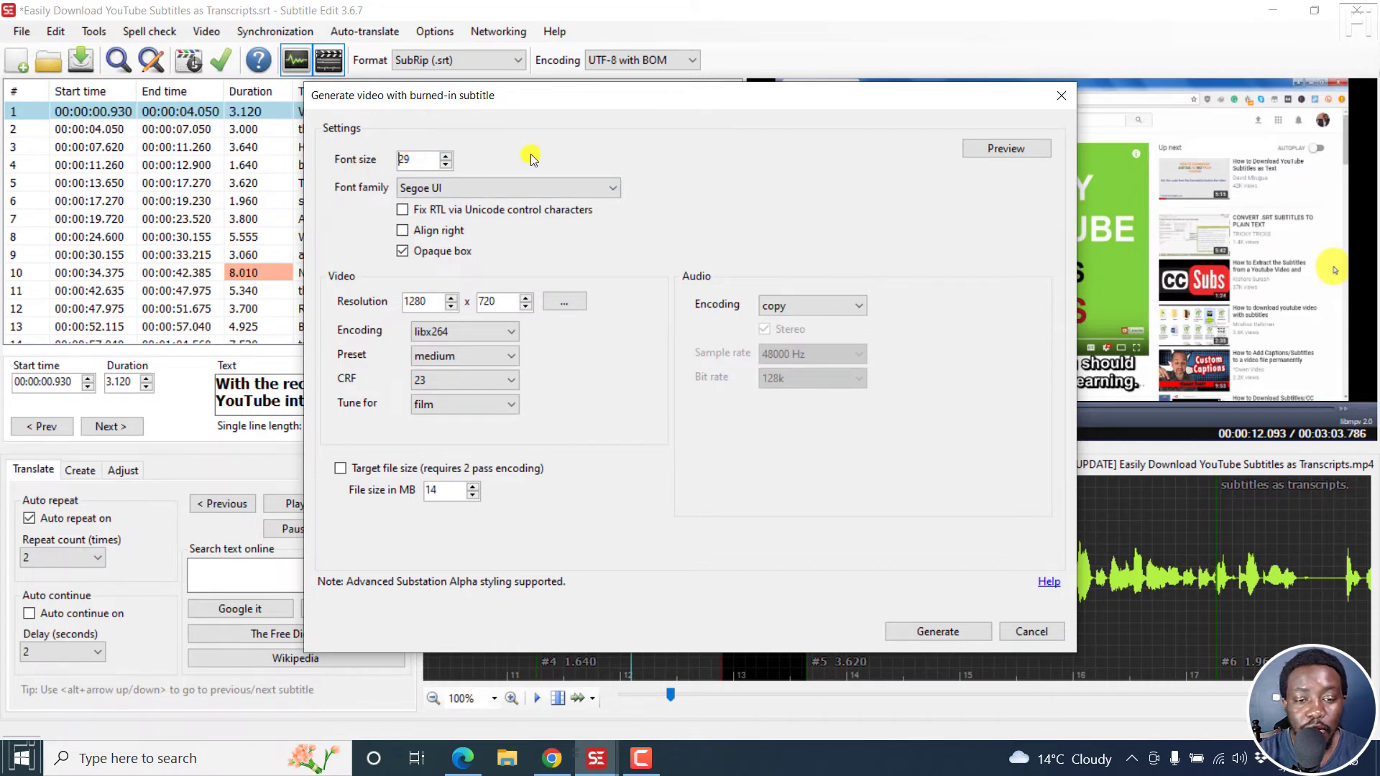
{"action": "left_click", "coordinate": [612, 187]}
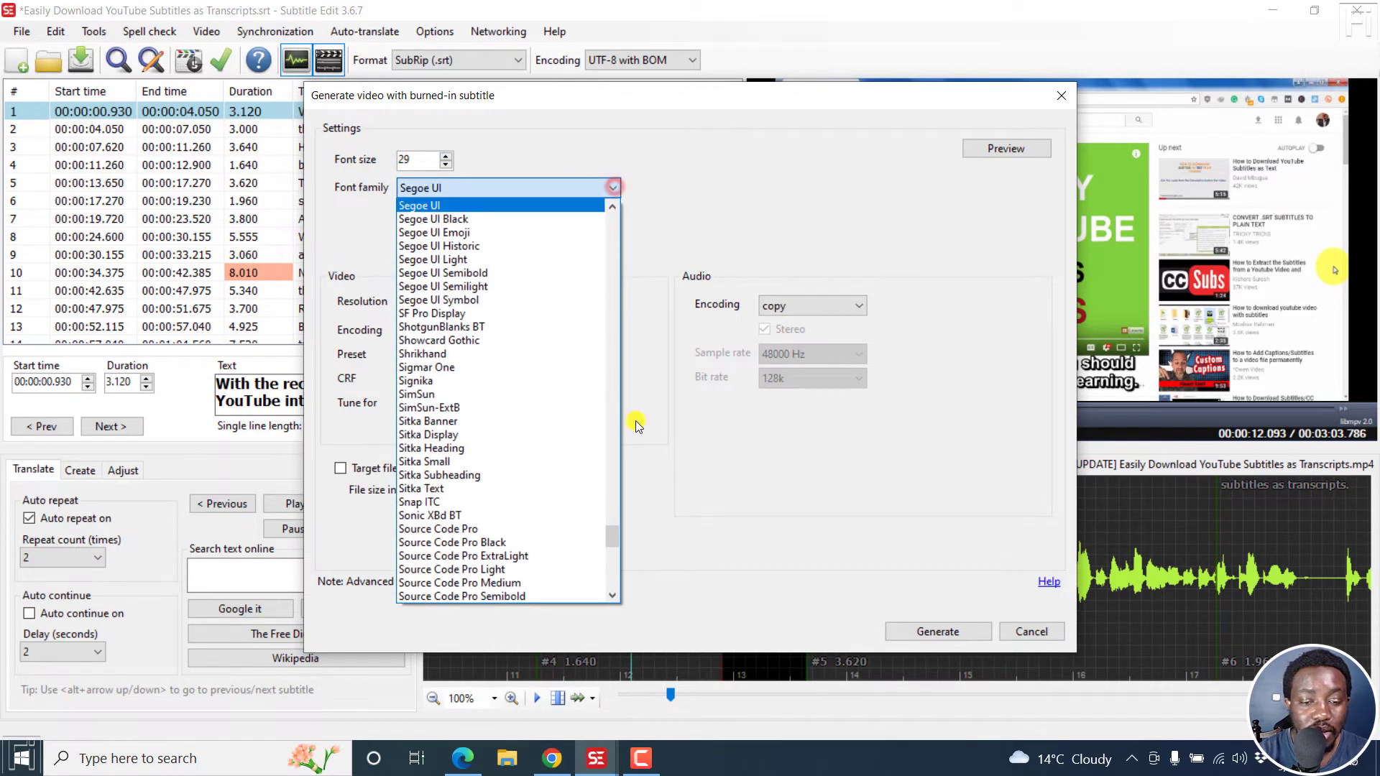
{"action": "left_click_drag", "start_coordinate": [610, 539], "coordinate": [618, 222]}
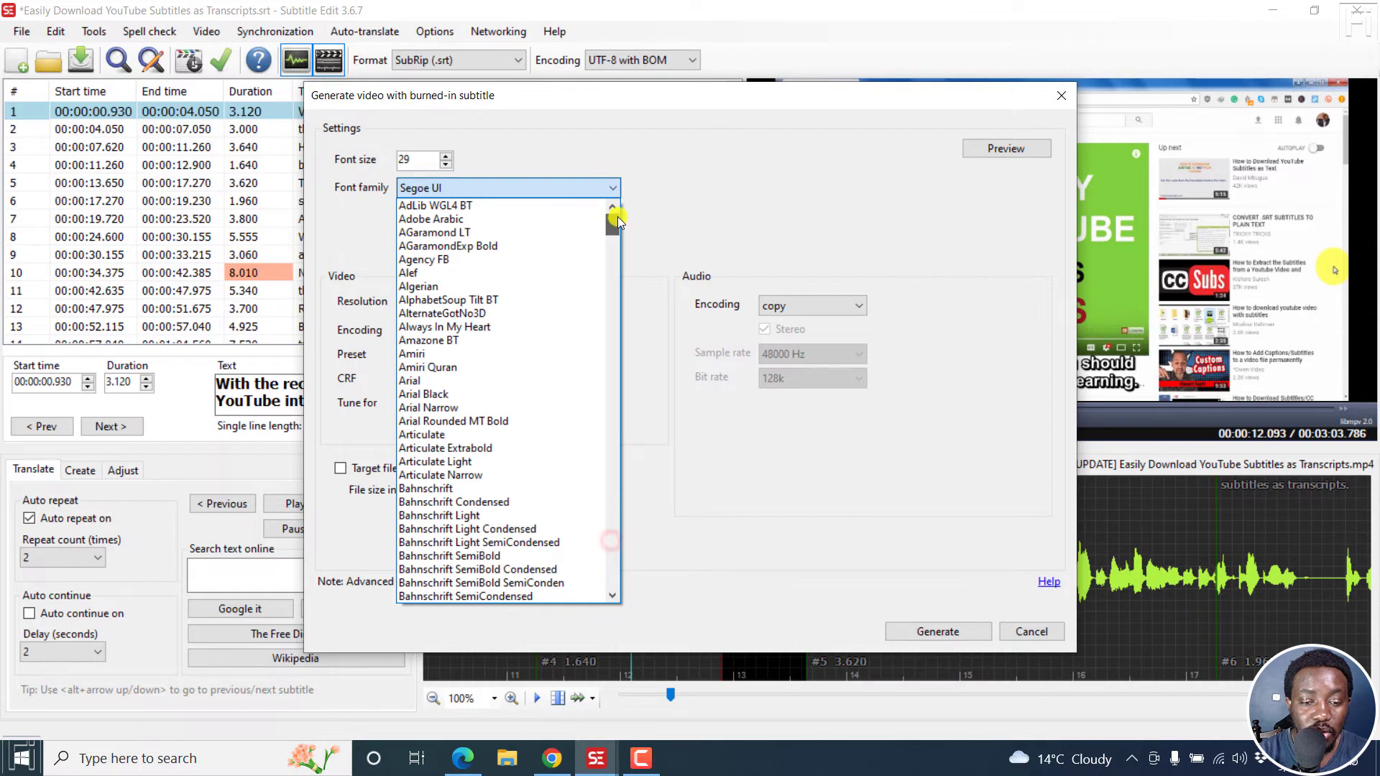
{"action": "left_click", "coordinate": [431, 380]}
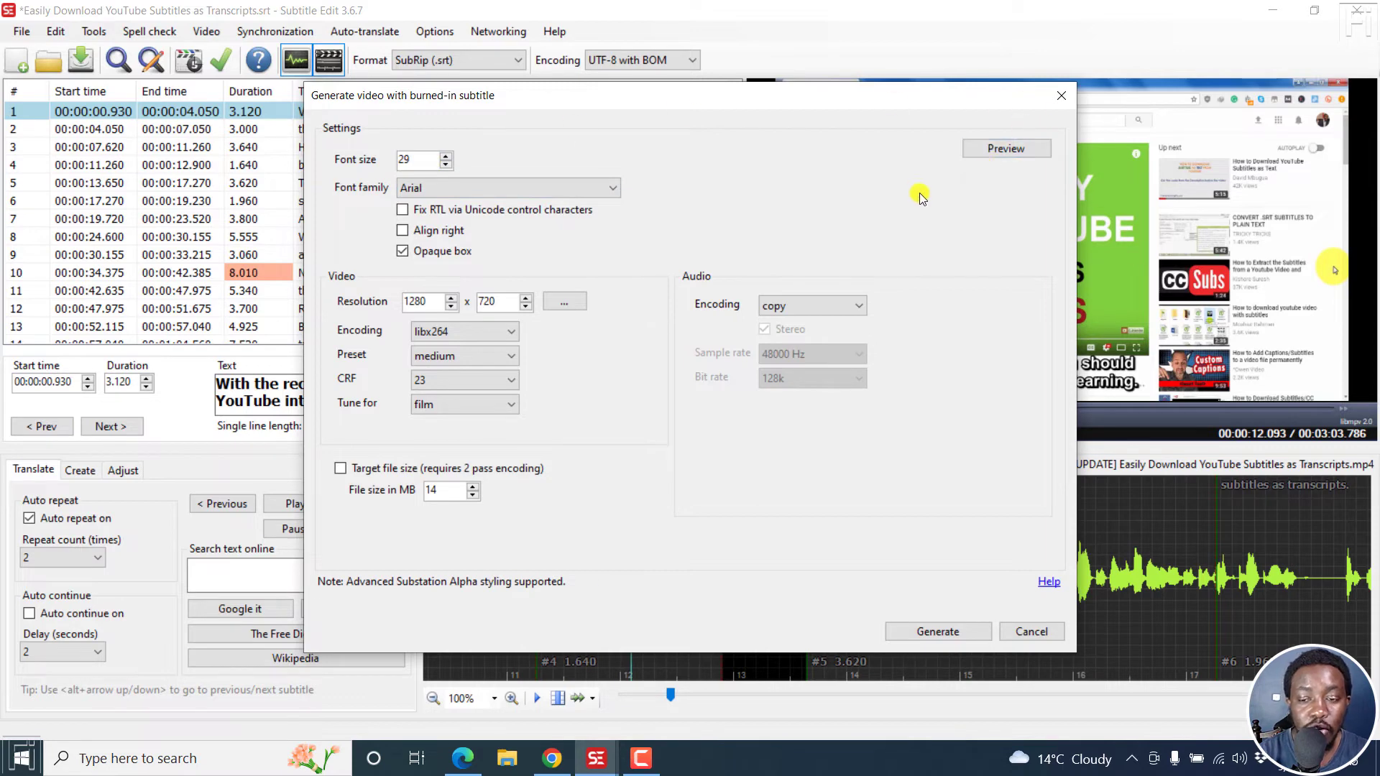
{"action": "left_click_drag", "start_coordinate": [890, 89], "coordinate": [687, 111]}
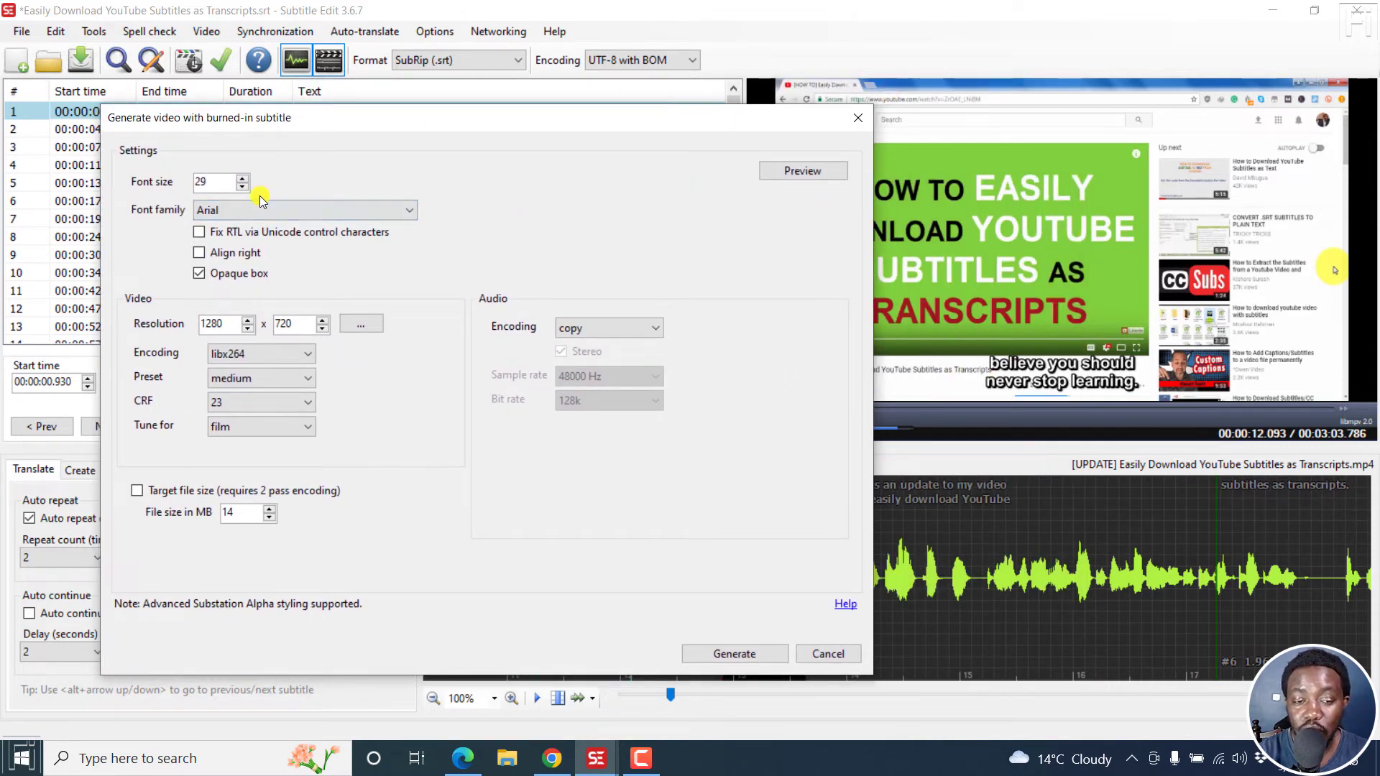
Step: Preview the burned-in subtitles in Arial, then close the preview
{"action": "left_click", "coordinate": [819, 171]}
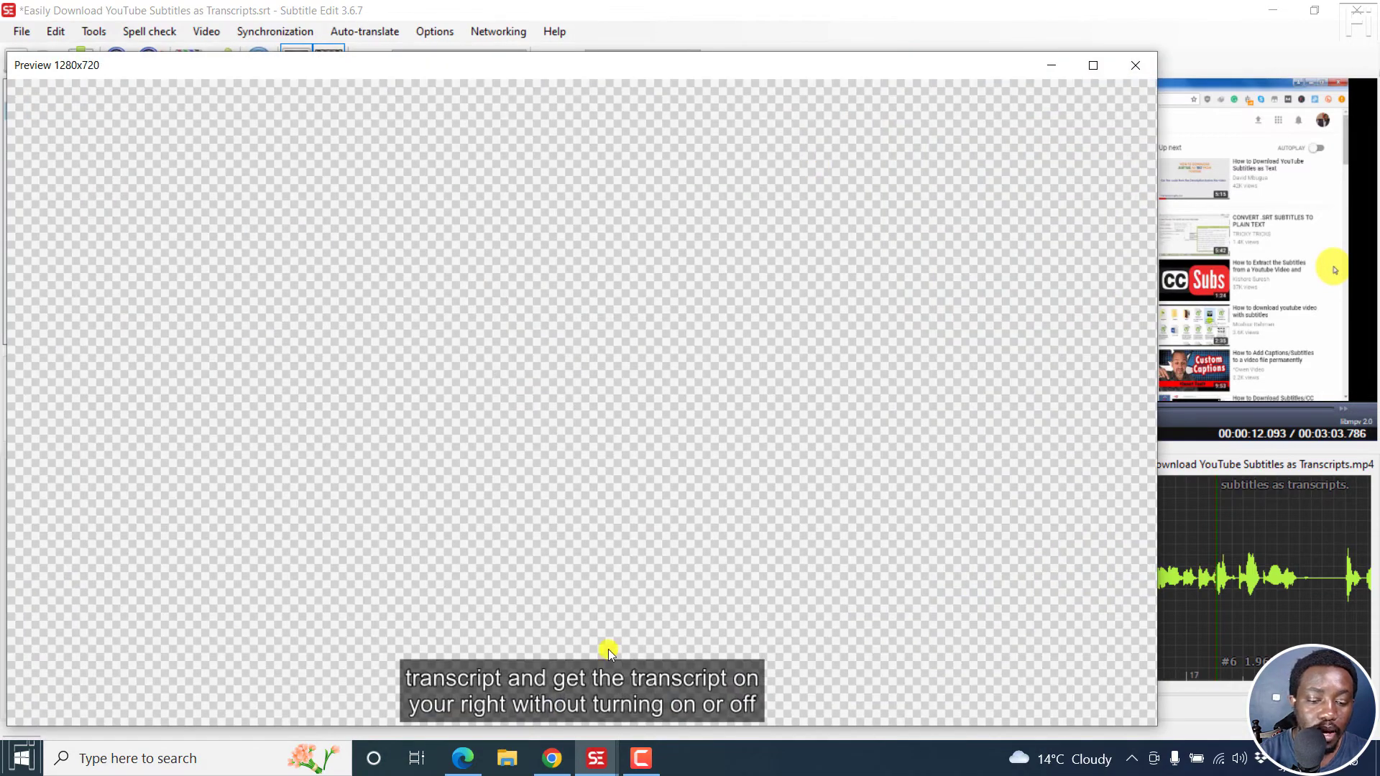
{"action": "mouse_move", "coordinate": [468, 67]}
{"action": "left_mouse_down"}
{"action": "mouse_move", "coordinate": [702, 18]}
{"action": "mouse_move", "coordinate": [712, 31]}
{"action": "mouse_move", "coordinate": [603, 49]}
{"action": "left_mouse_up"}
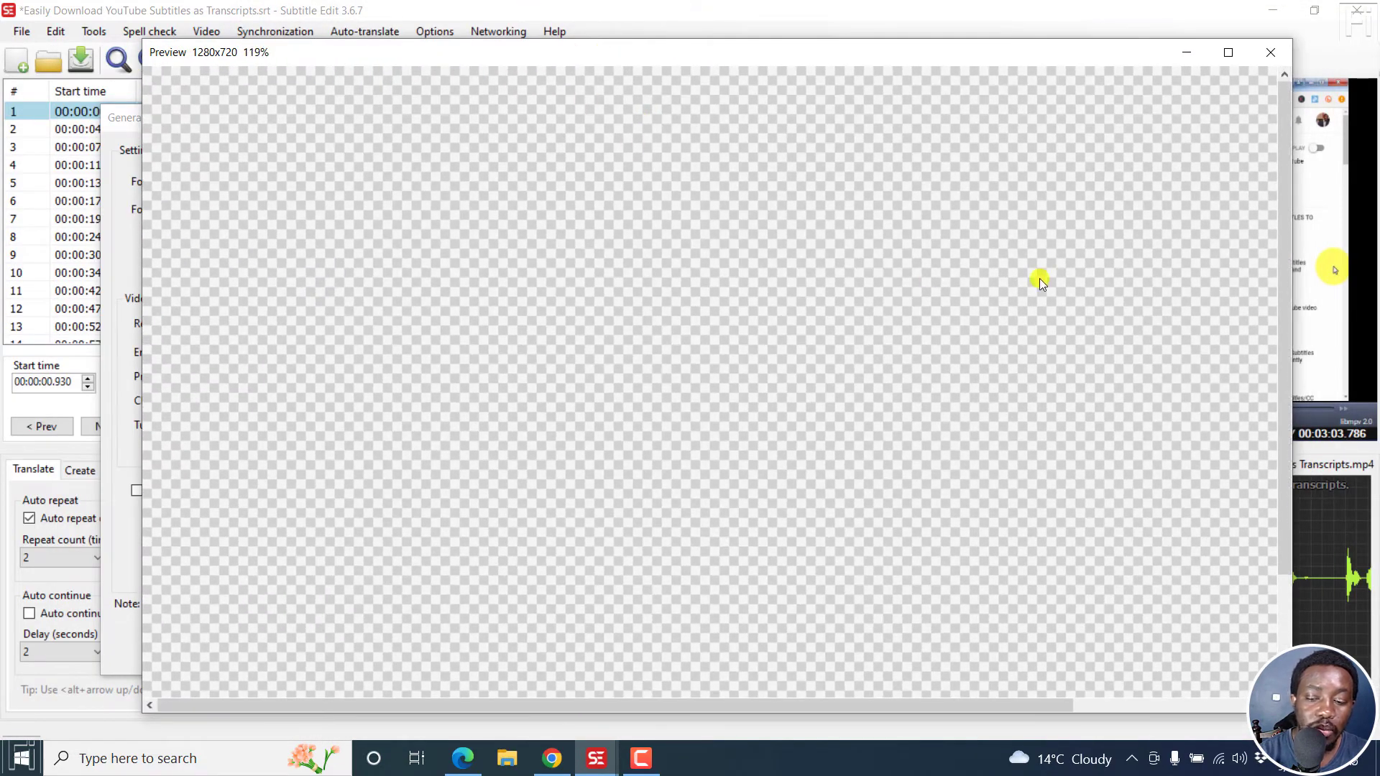
{"action": "left_click_drag", "start_coordinate": [1284, 279], "coordinate": [1266, 520]}
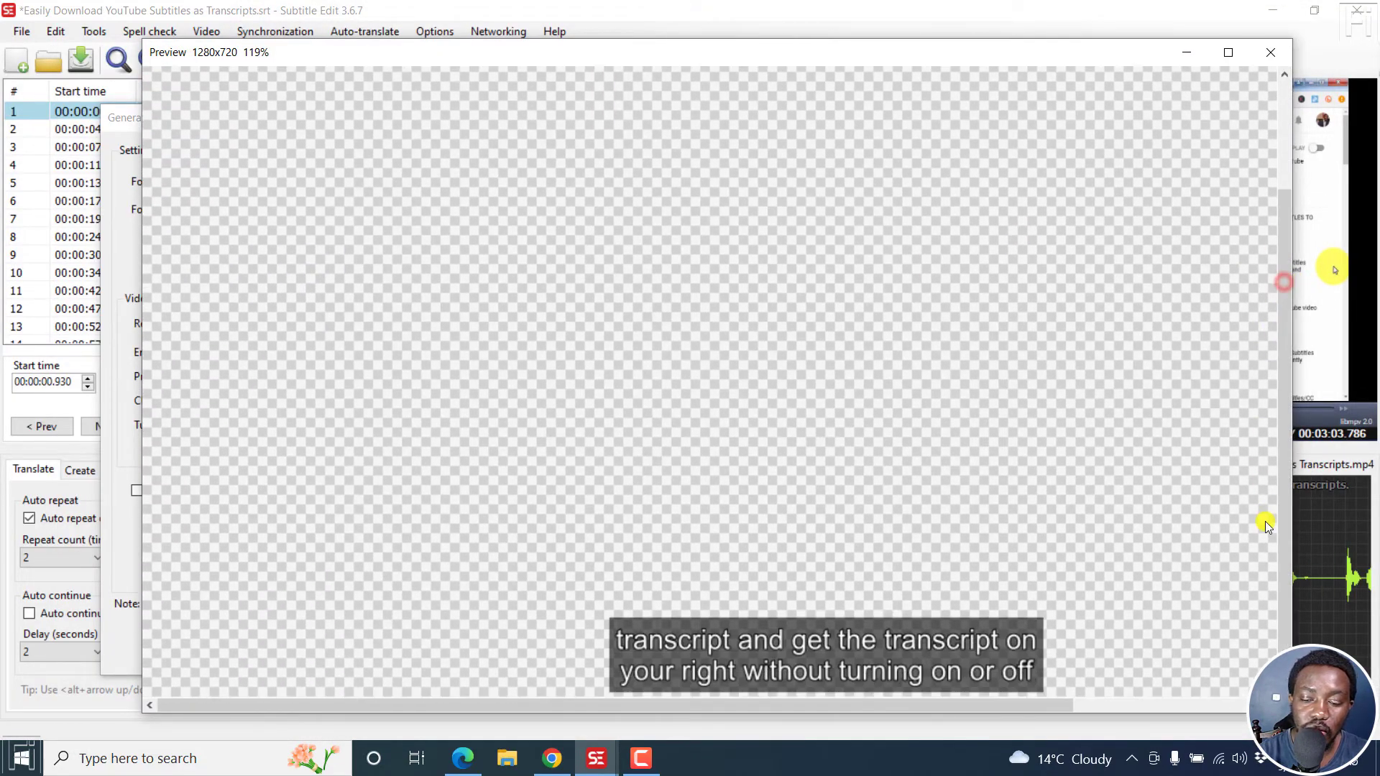
{"action": "left_click", "coordinate": [1265, 52]}
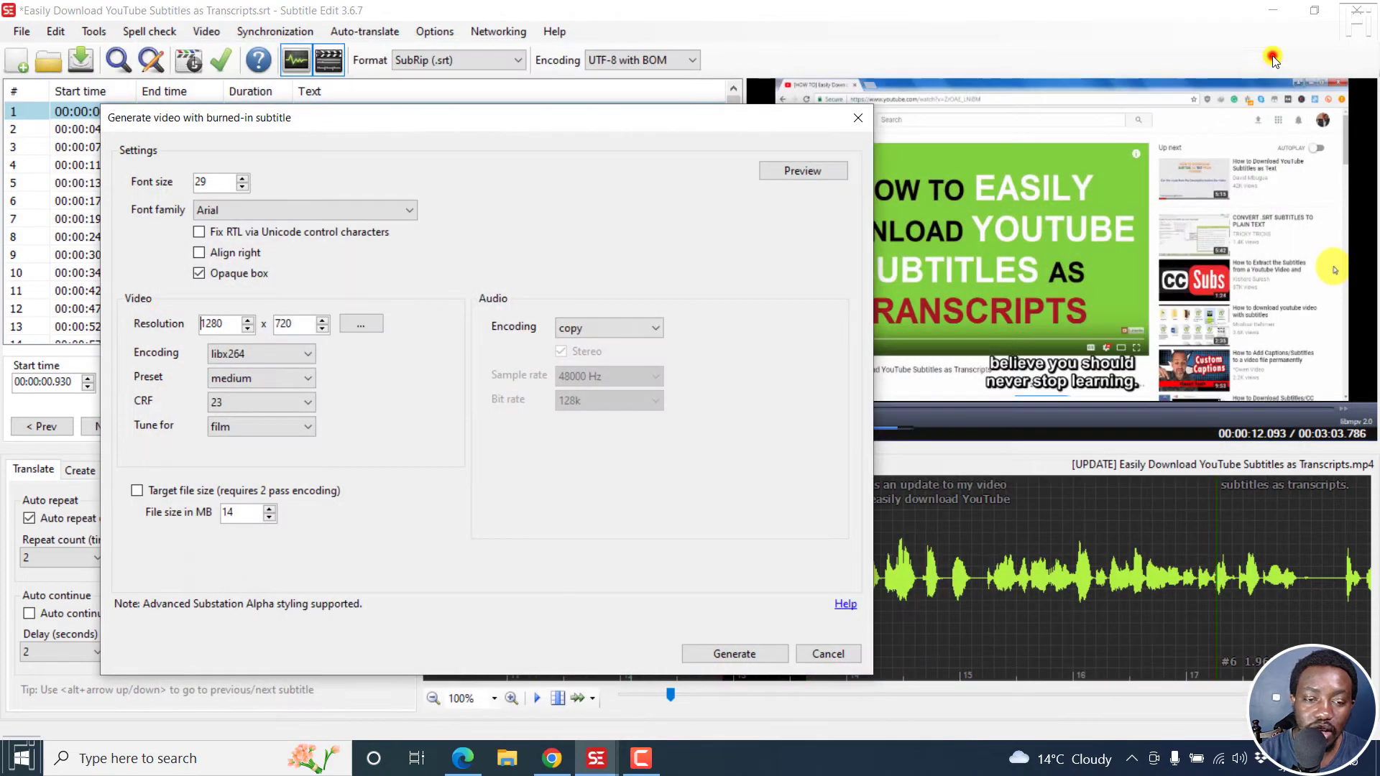
Step: Switch the burn-in font to Verdana, preview it, then close the burn-in dialog
{"action": "left_click", "coordinate": [272, 210]}
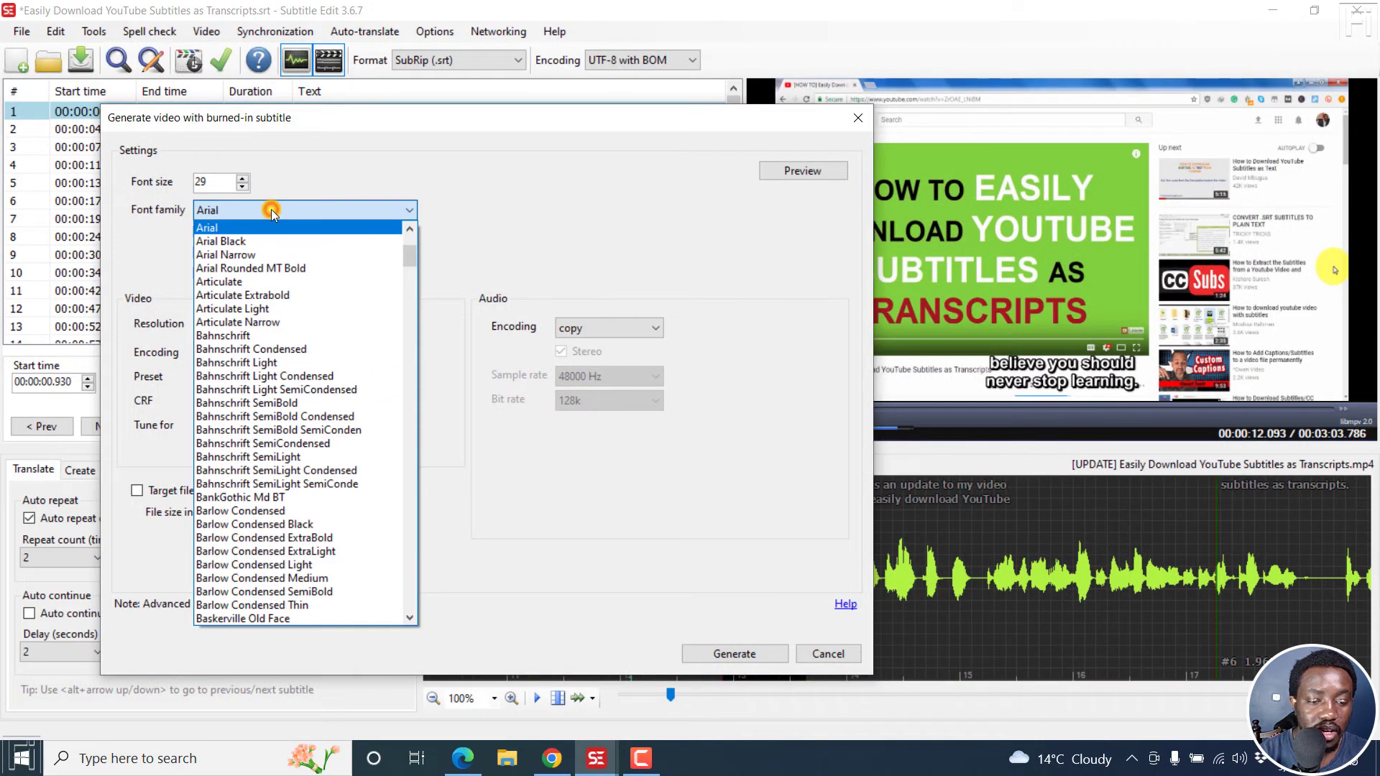
{"action": "key", "text": "v"}
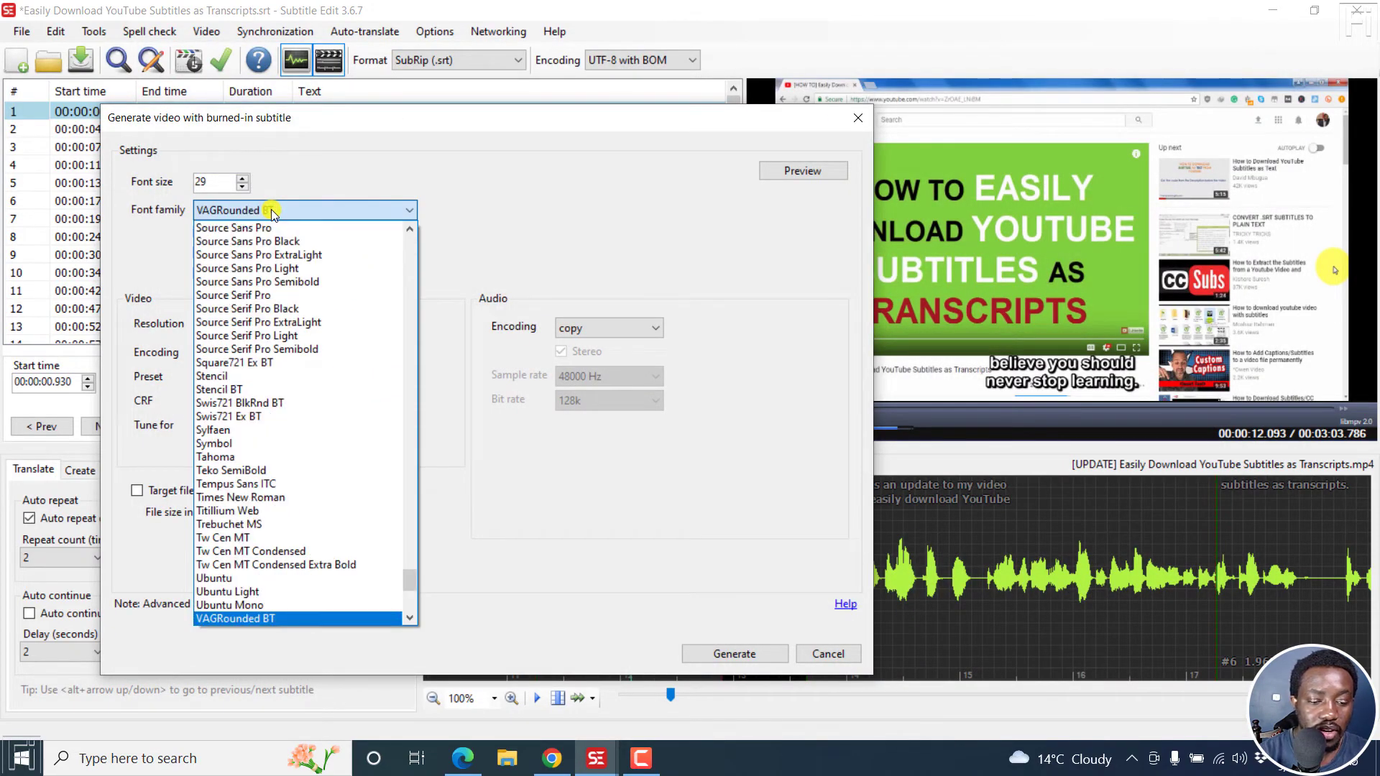
{"action": "key", "text": "Down"}
{"action": "key", "text": "Return"}
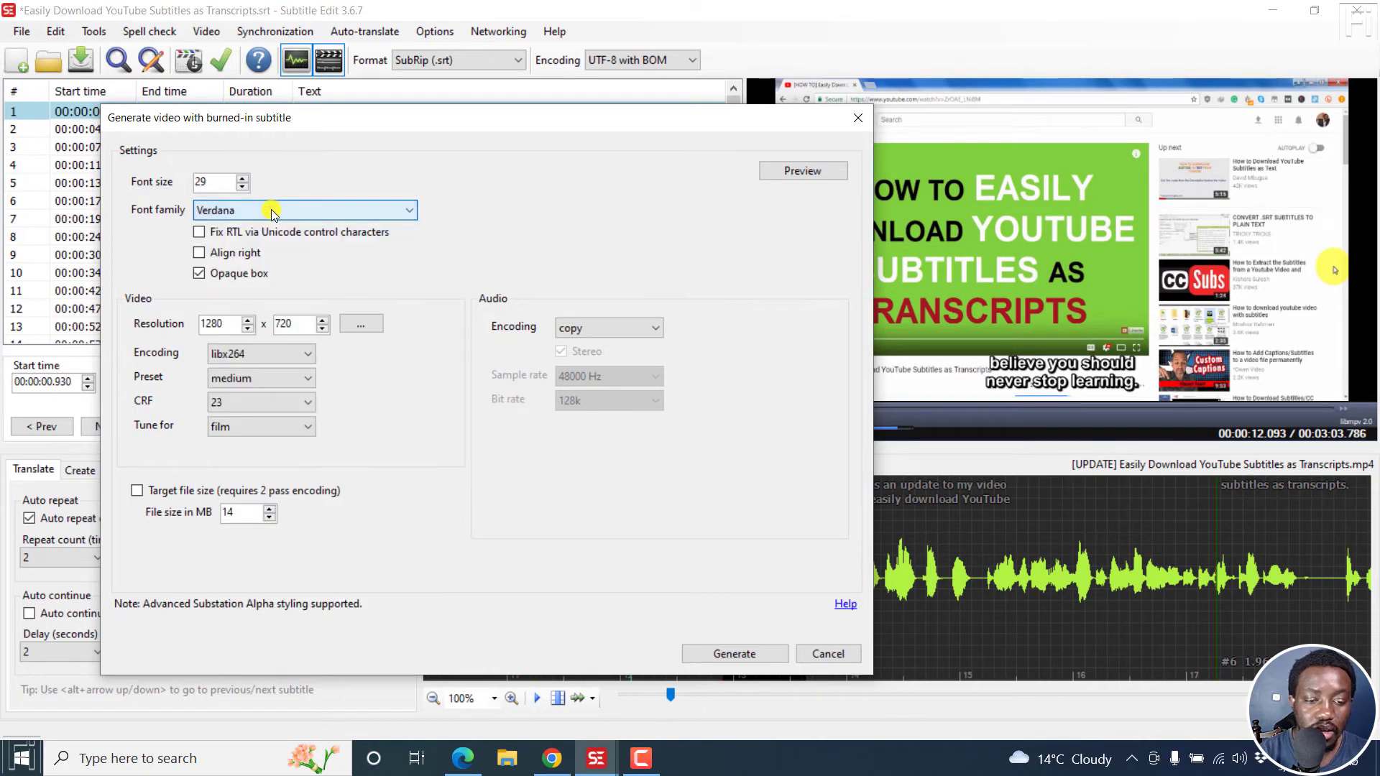
{"action": "left_click", "coordinate": [805, 175]}
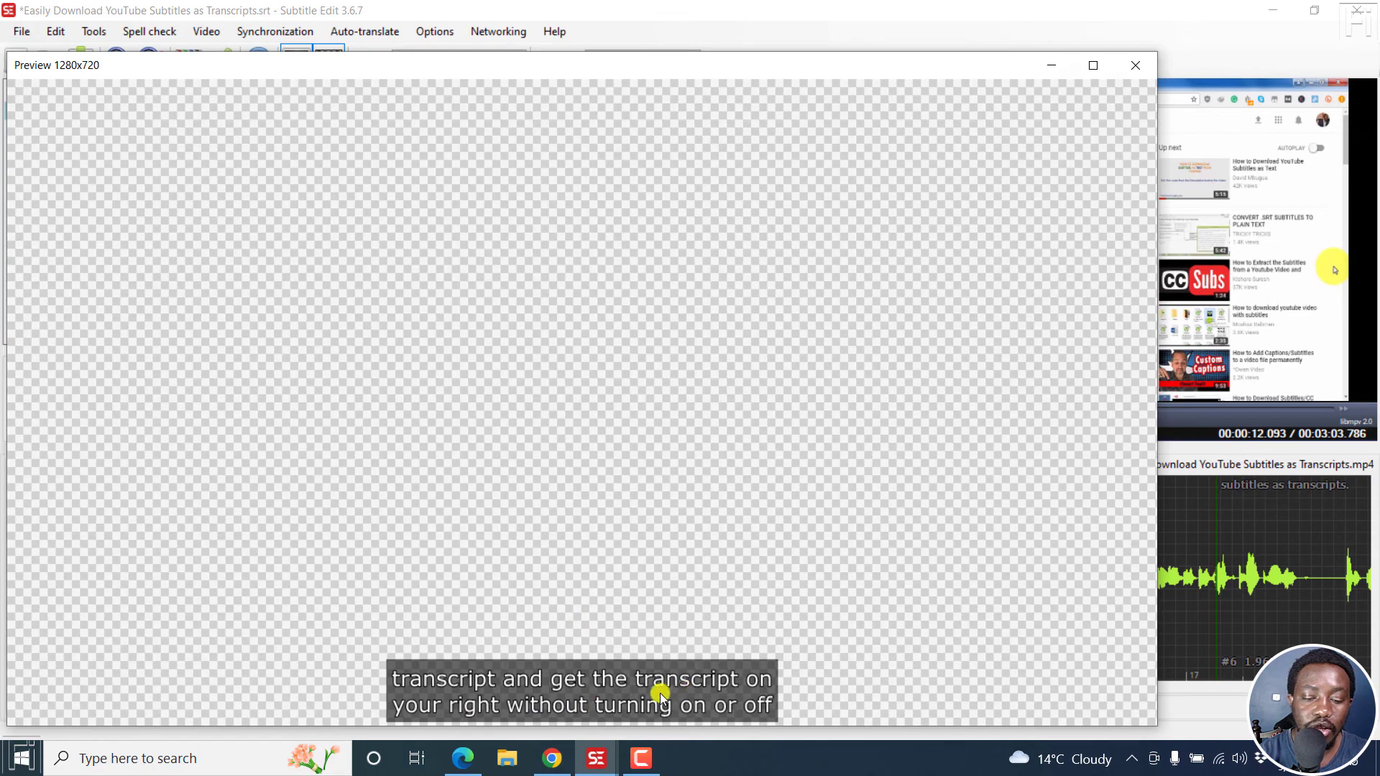
{"action": "left_click", "coordinate": [1134, 68]}
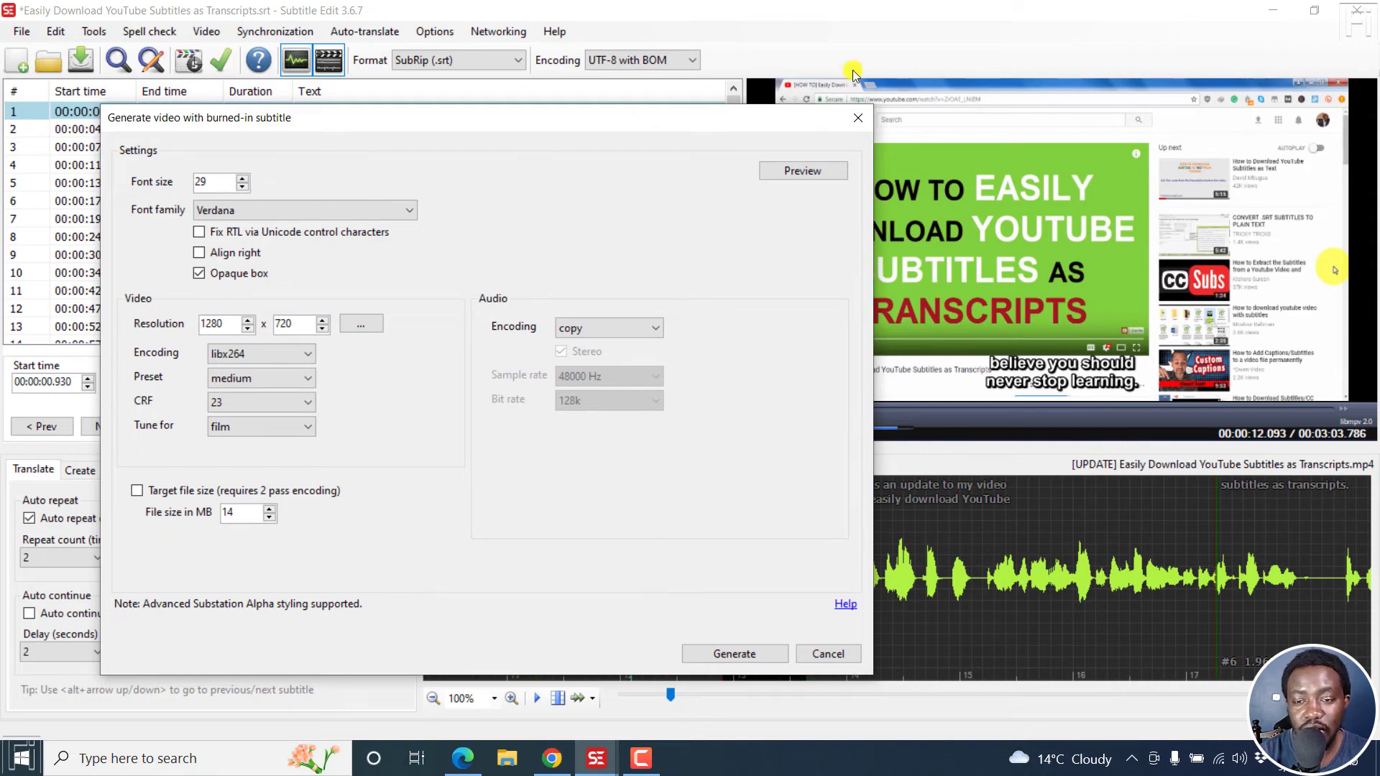
{"action": "left_click", "coordinate": [855, 119]}
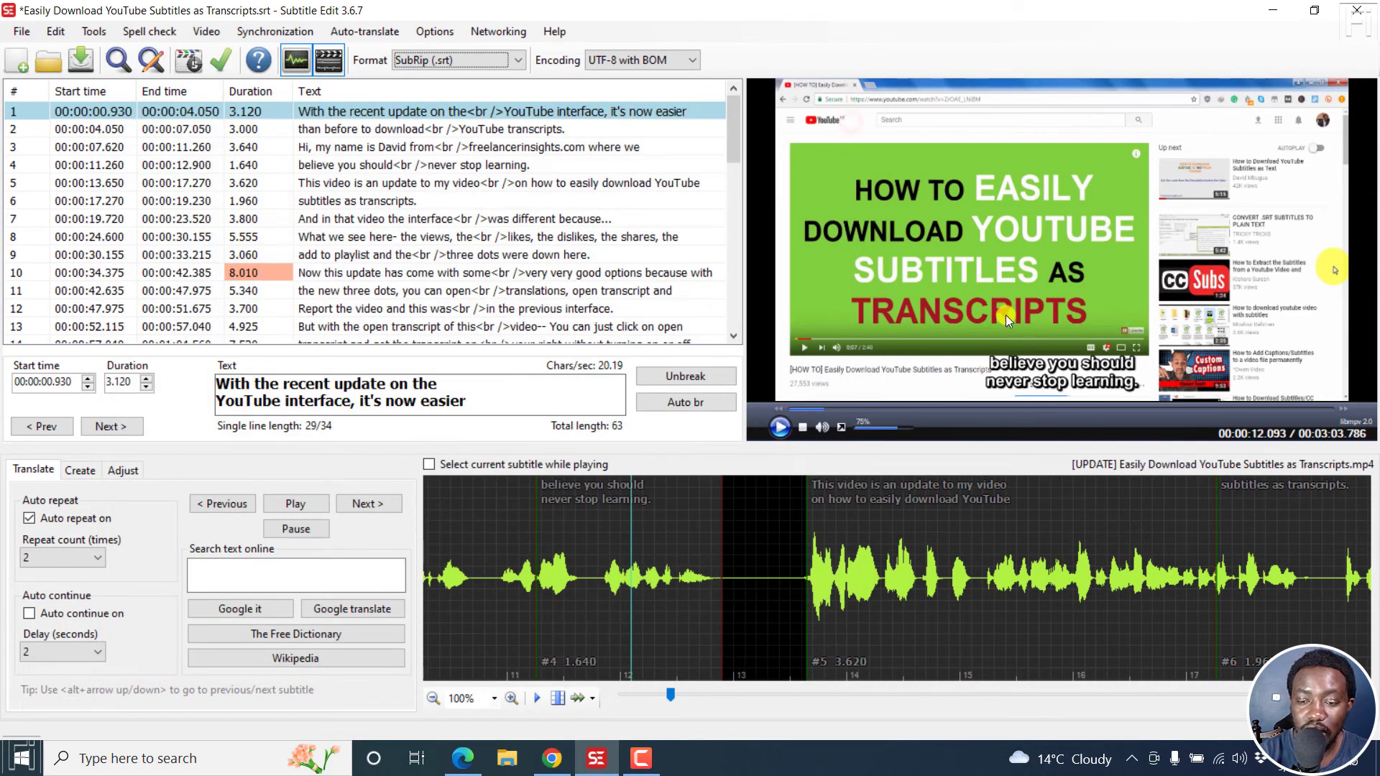
Step: Switch the subtitle format back to Advanced Sub Station Alpha (.ass) so every line uses the Default style
{"action": "left_click", "coordinate": [435, 31]}
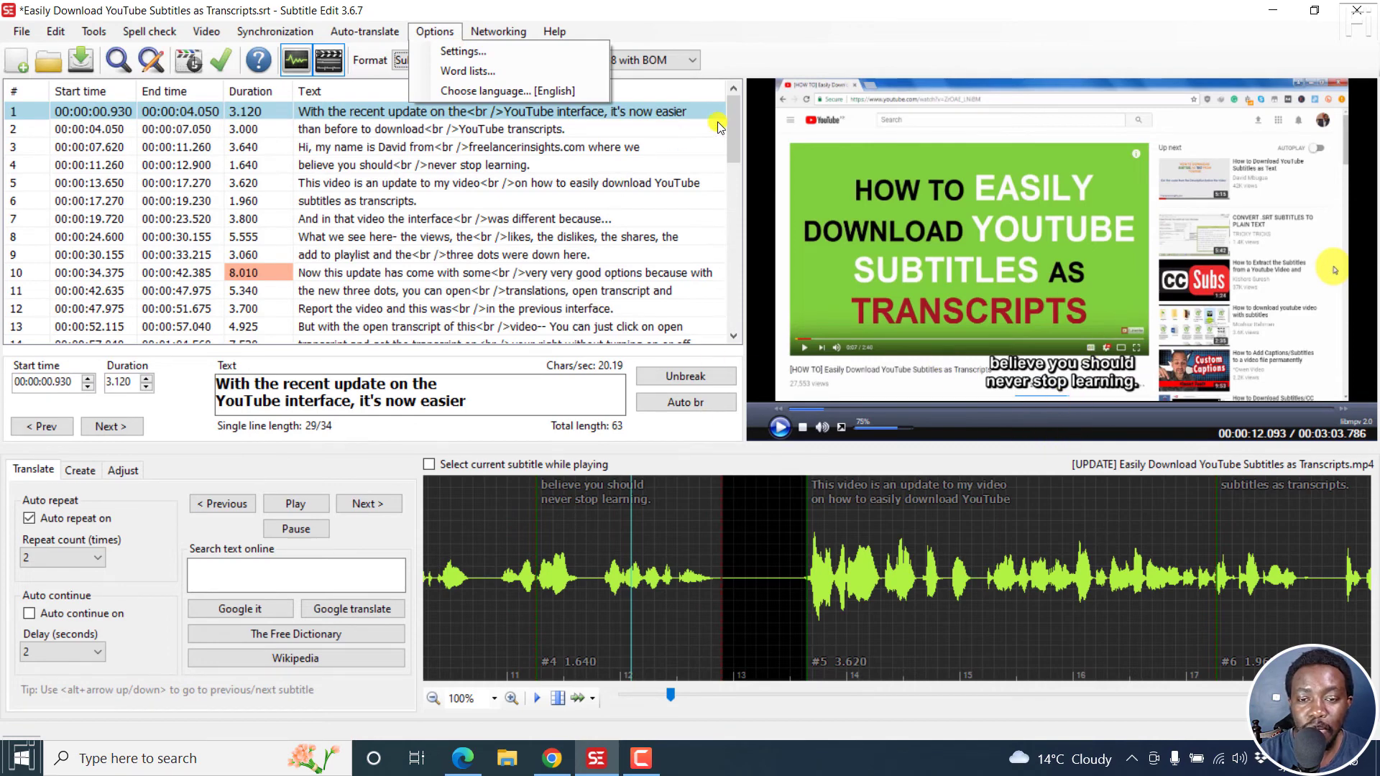
{"action": "left_click", "coordinate": [802, 40]}
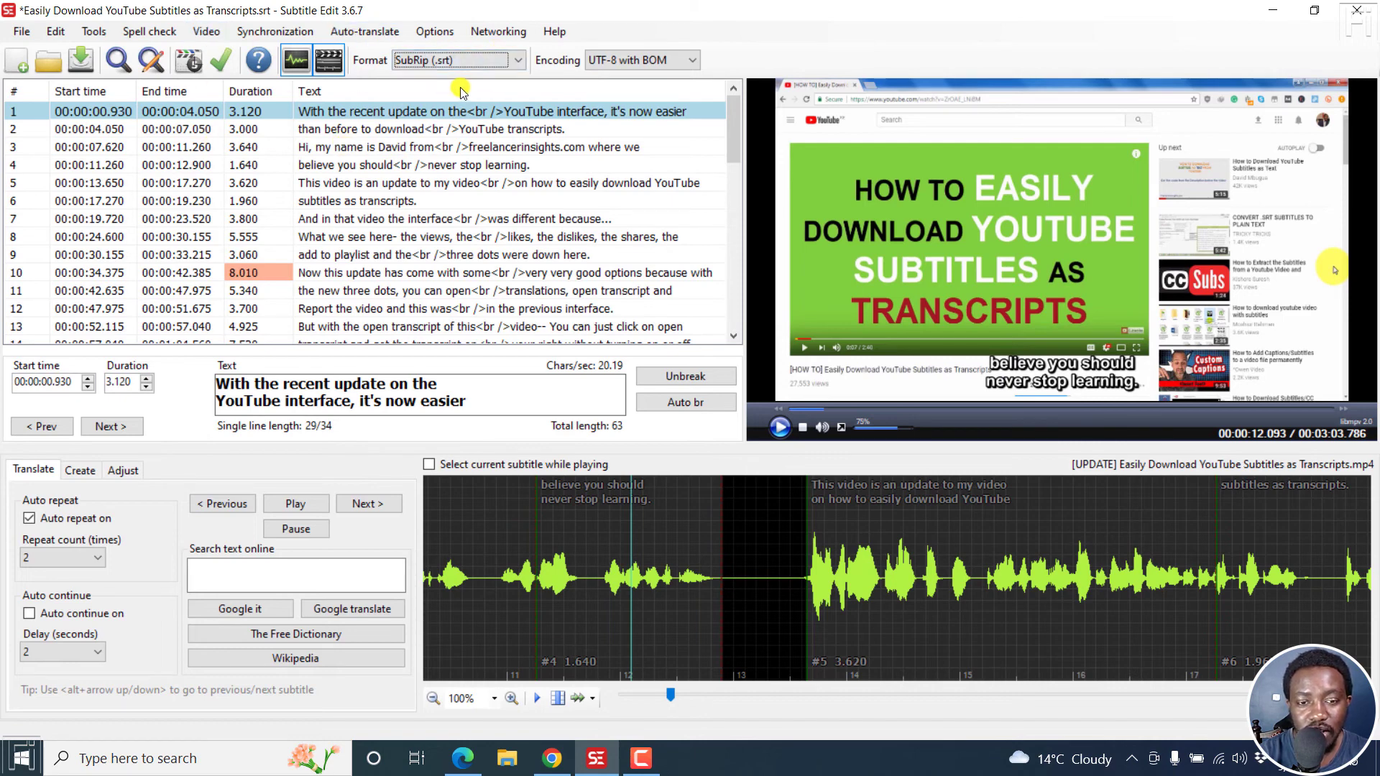
{"action": "left_click", "coordinate": [513, 62]}
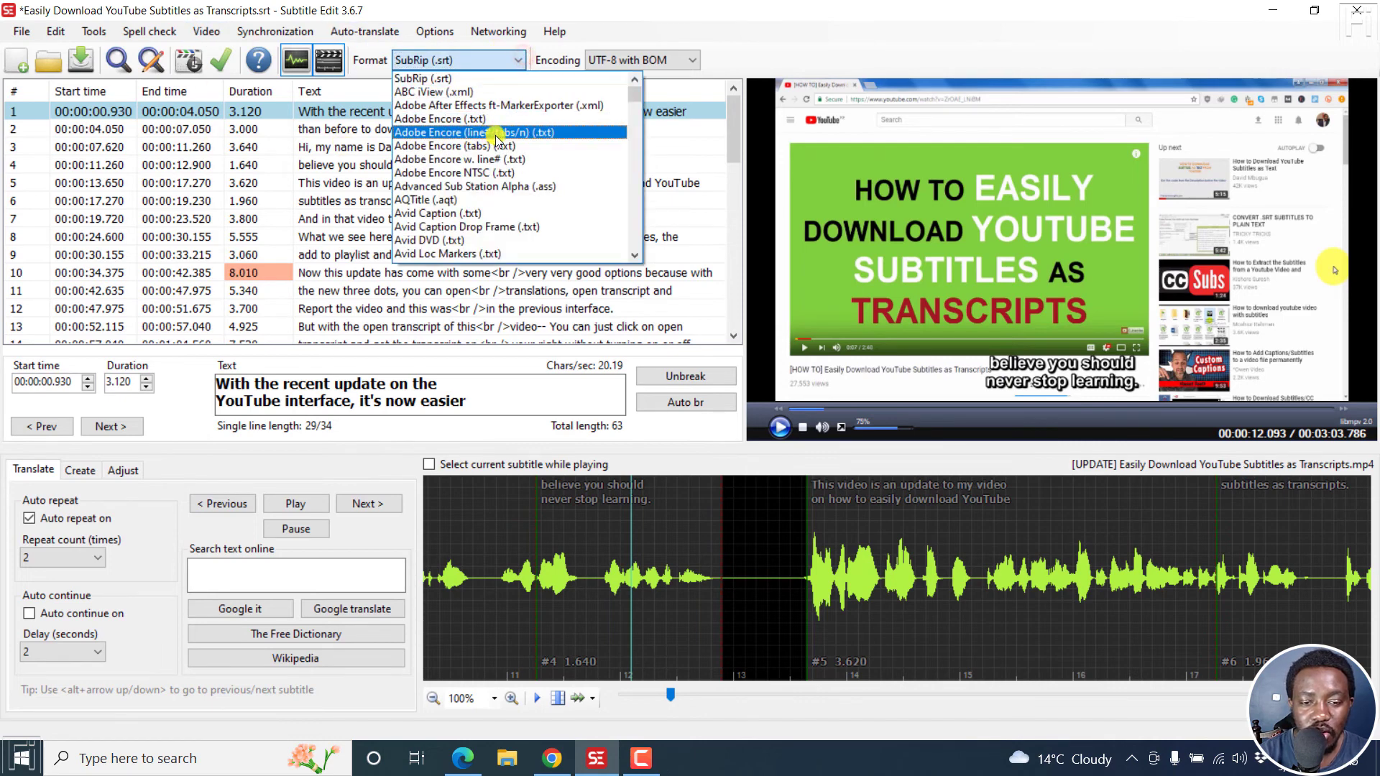
{"action": "left_click", "coordinate": [509, 187]}
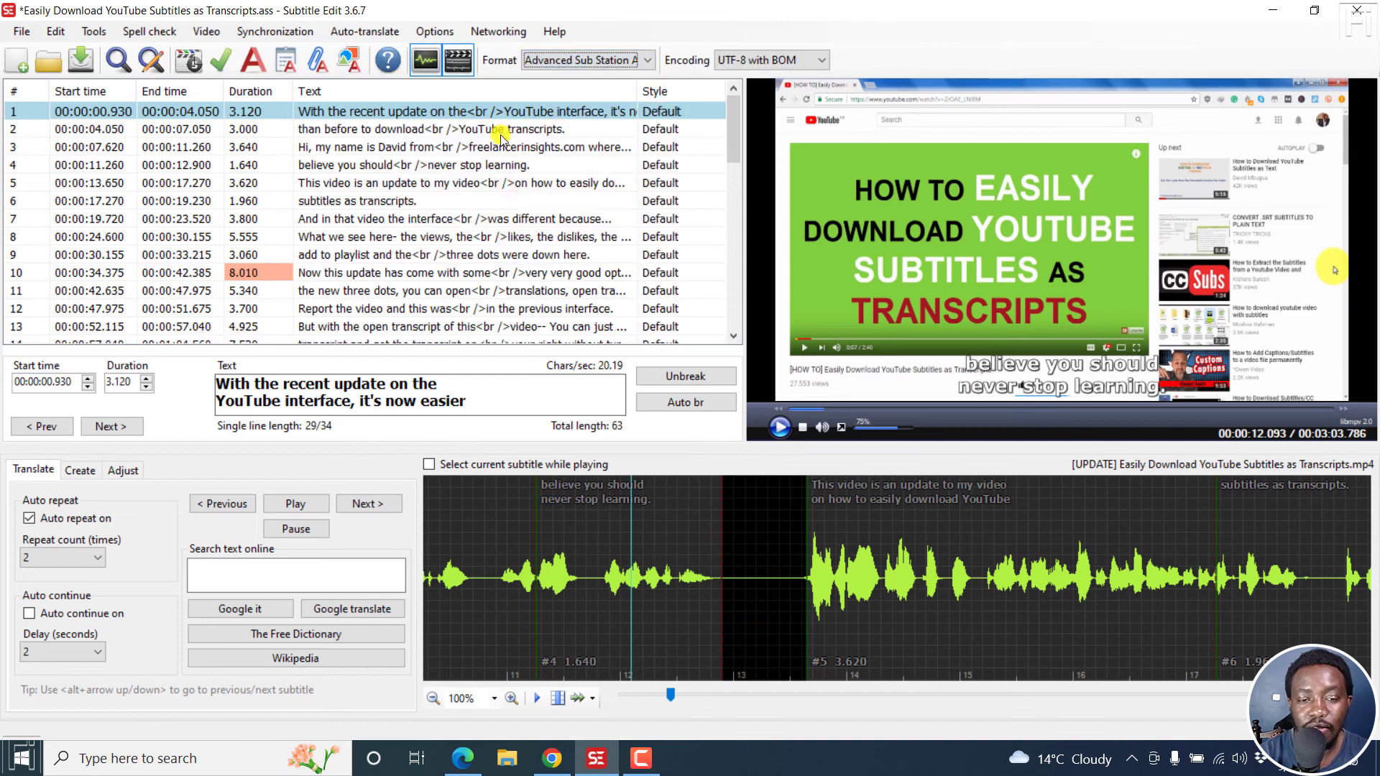